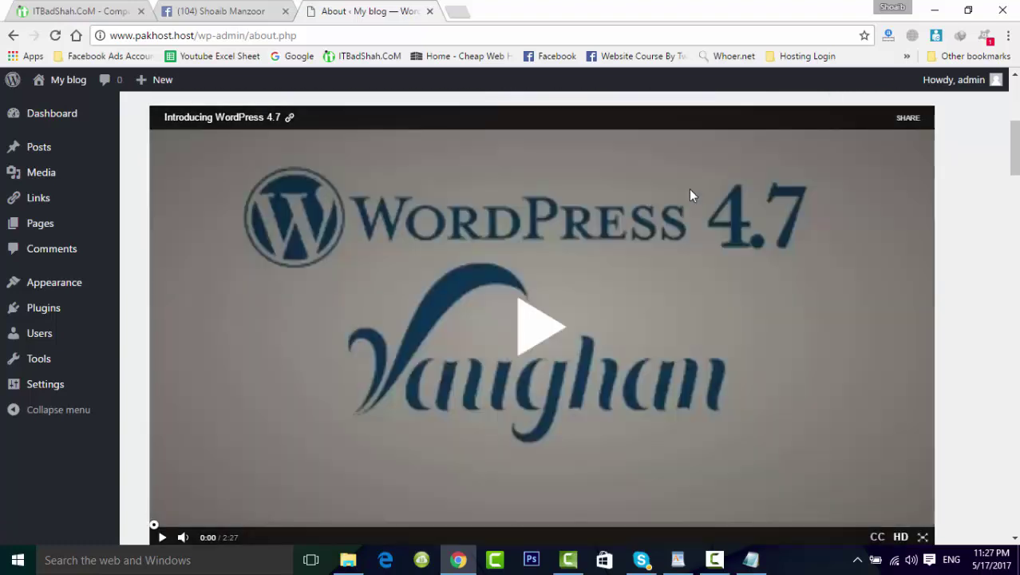
Read through the rest of the WordPress 4.7 About page, and open the Dashboard home screen.
scroll(692, 195, down, 5)
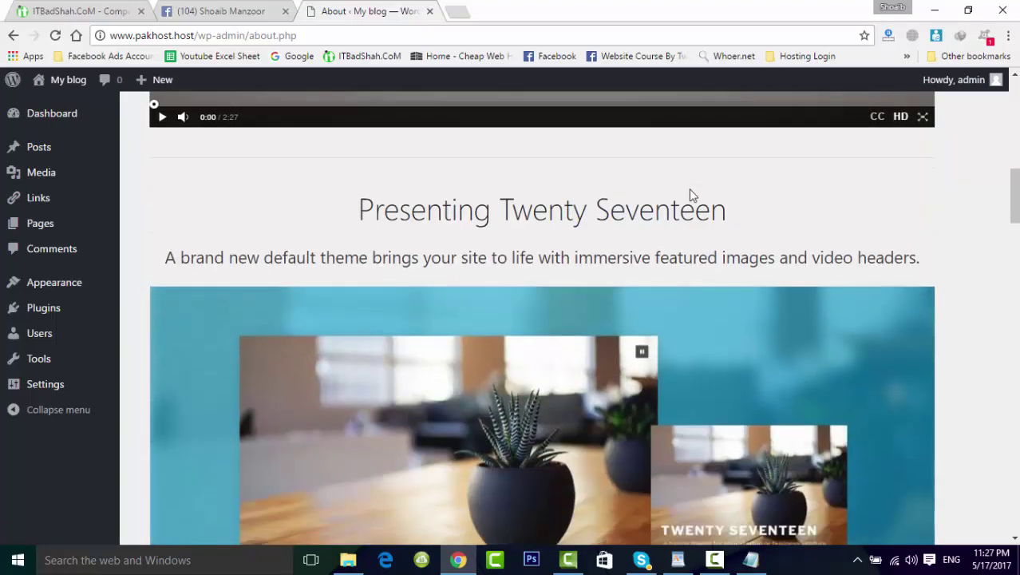
scroll(692, 195, down, 12)
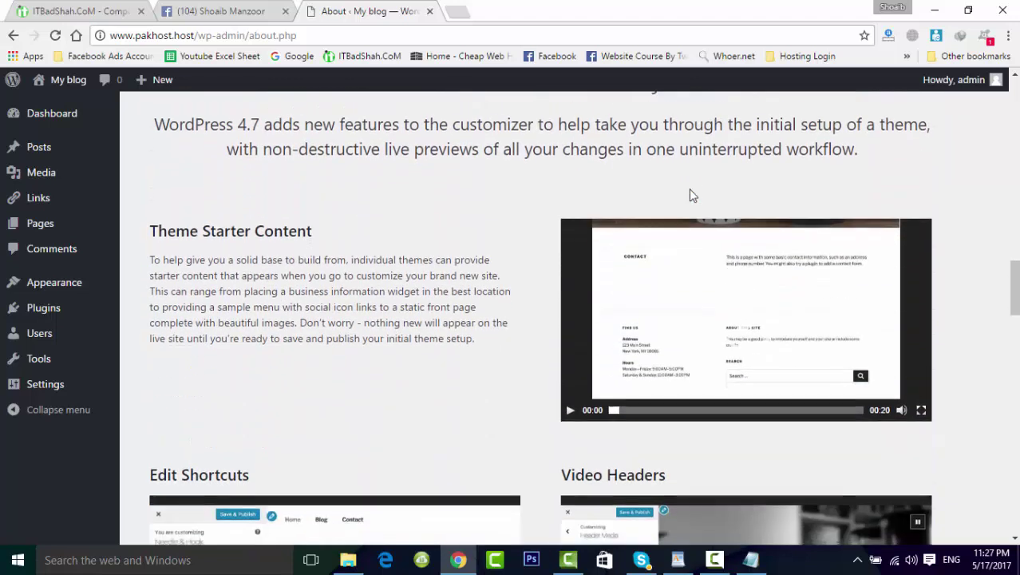
scroll(691, 195, down, 6)
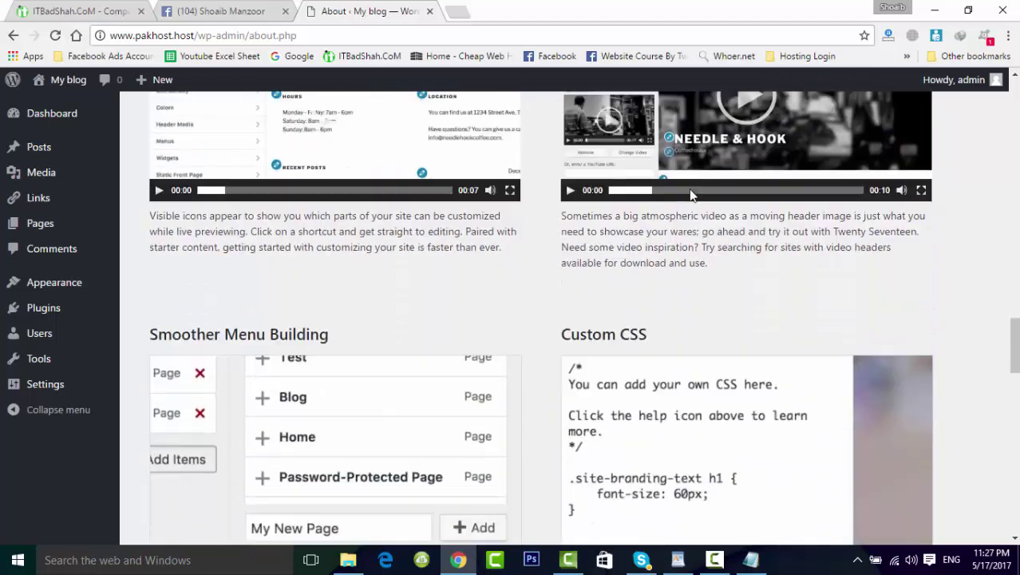
scroll(691, 195, down, 3)
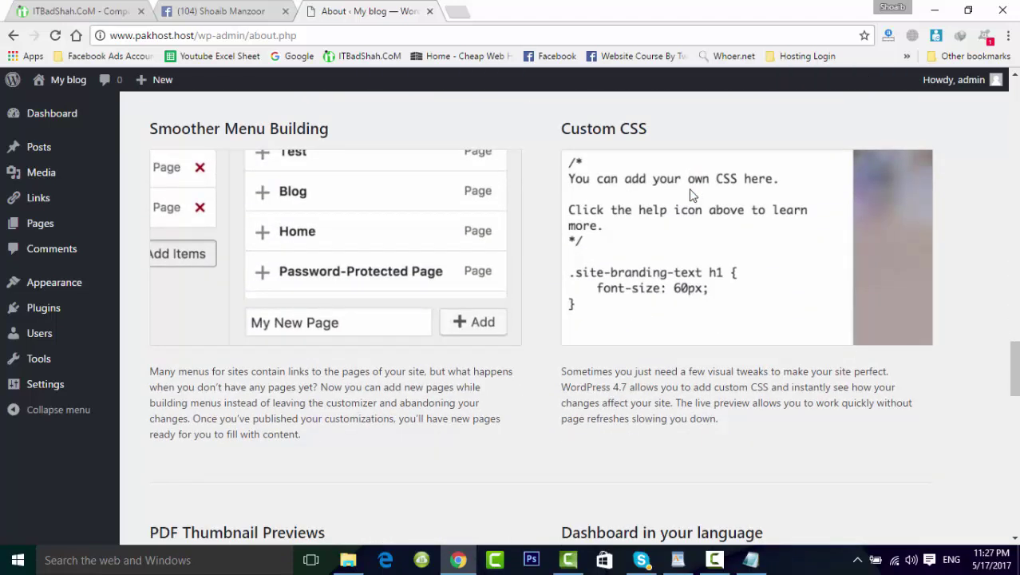
scroll(692, 195, down, 15)
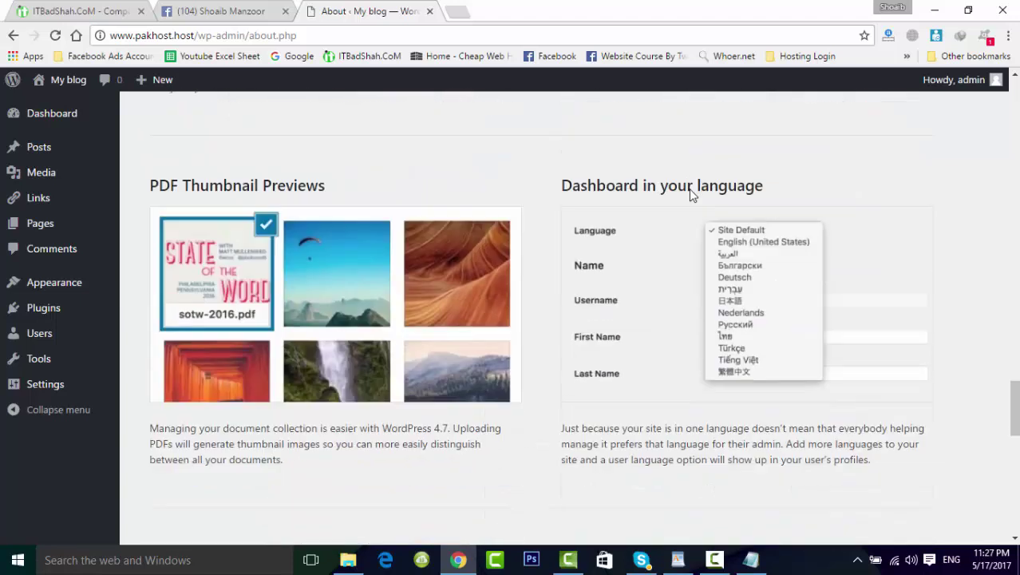
scroll(692, 194, down, 2)
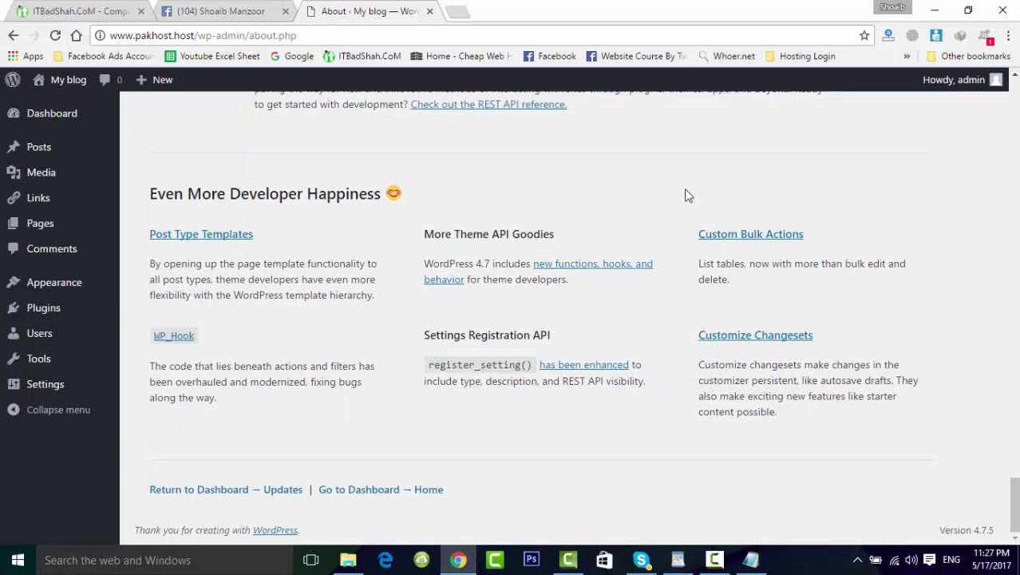
mouse_move(64, 119)
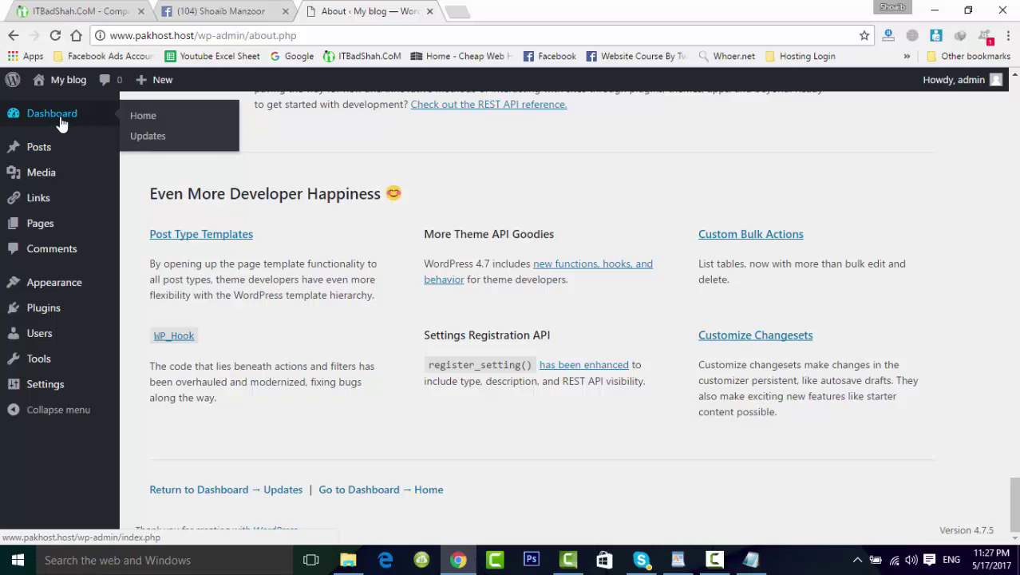
click(145, 118)
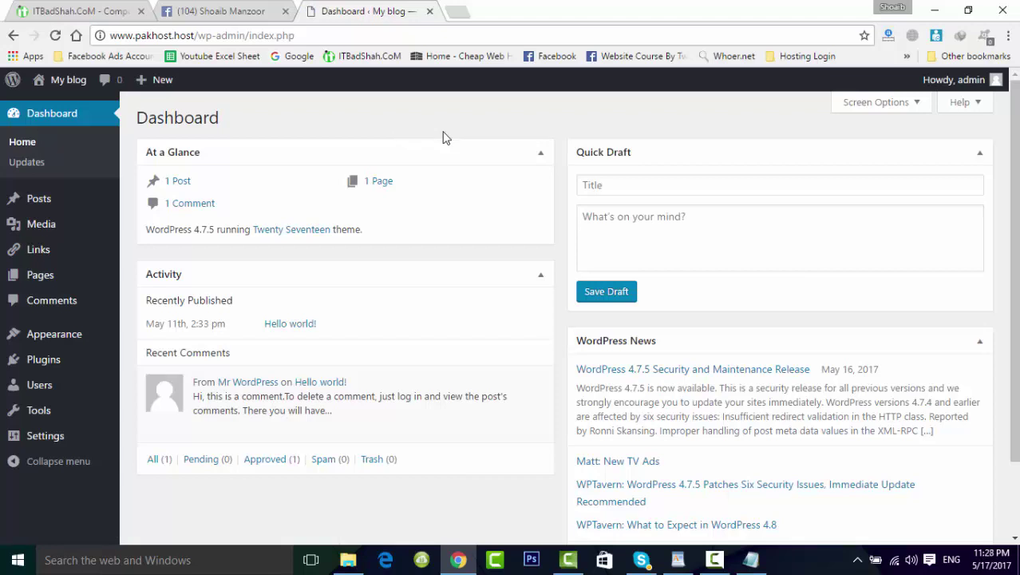
Open the My blog public site in a new tab and look over its front page.
middle_click(70, 106)
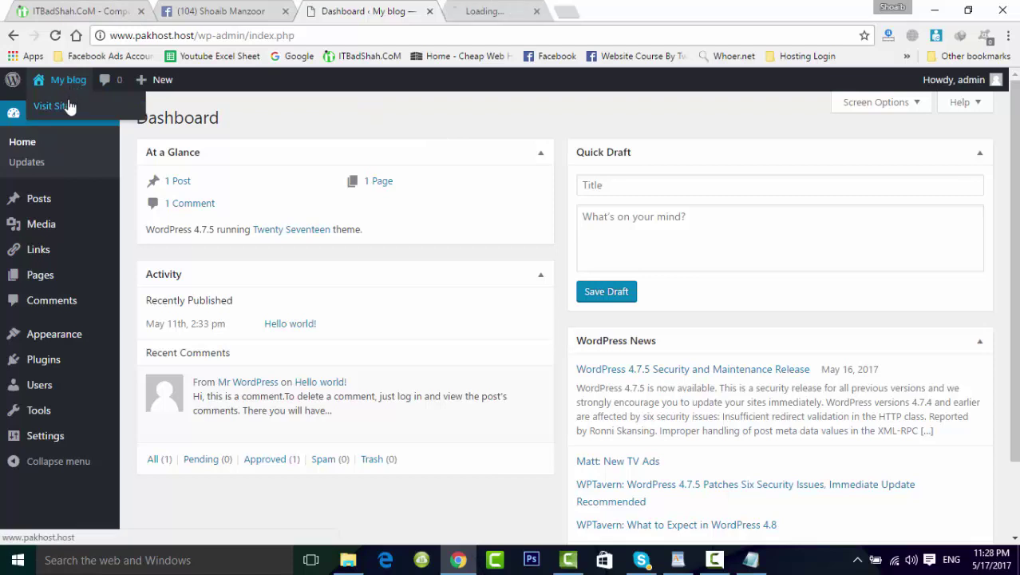
click(495, 8)
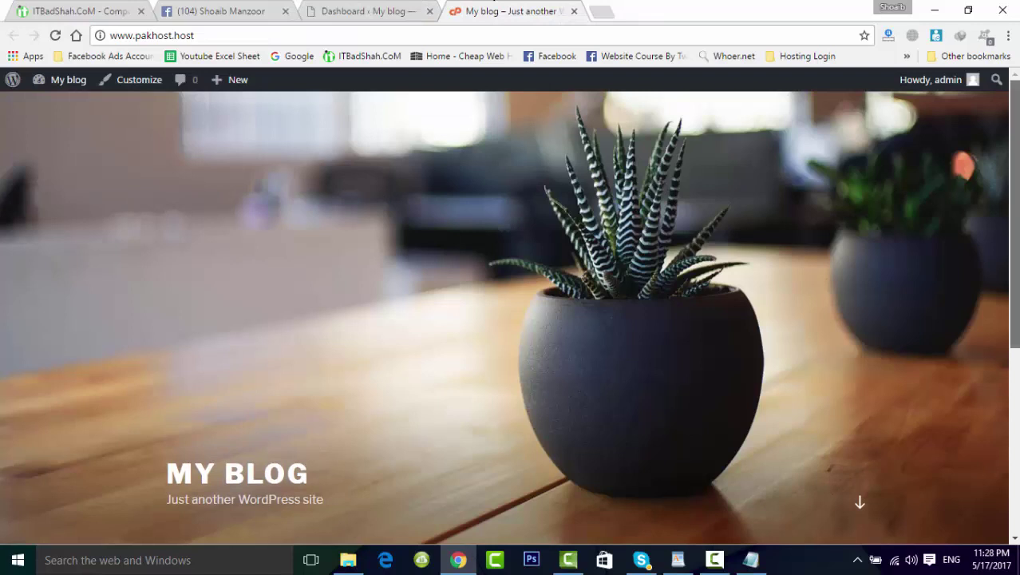
scroll(819, 278, down, 3)
scroll(678, 158, up, 3)
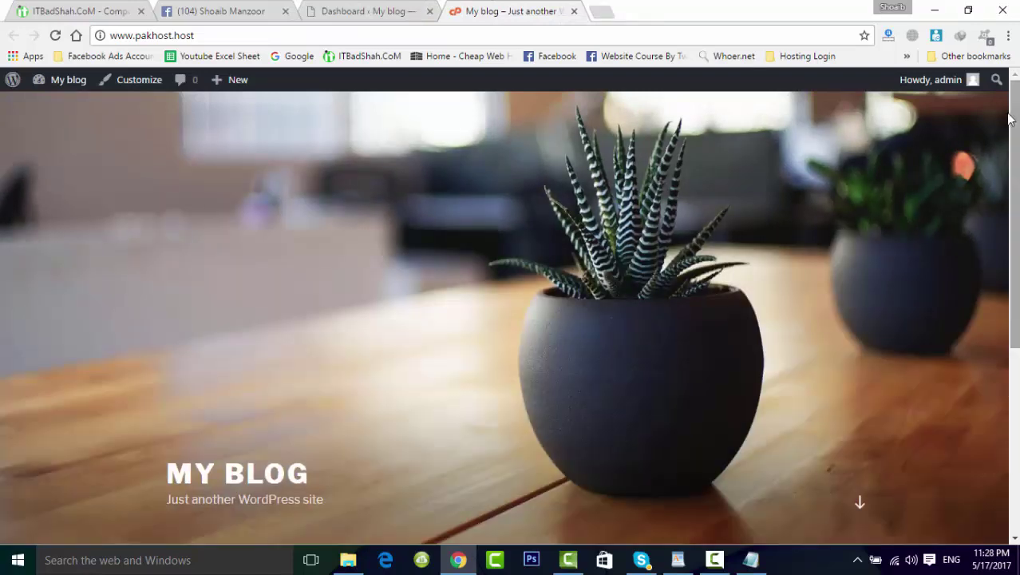
Switch to the already open ITBadShah.CoM site and look through its home page, returning to the start of the page.
click(112, 9)
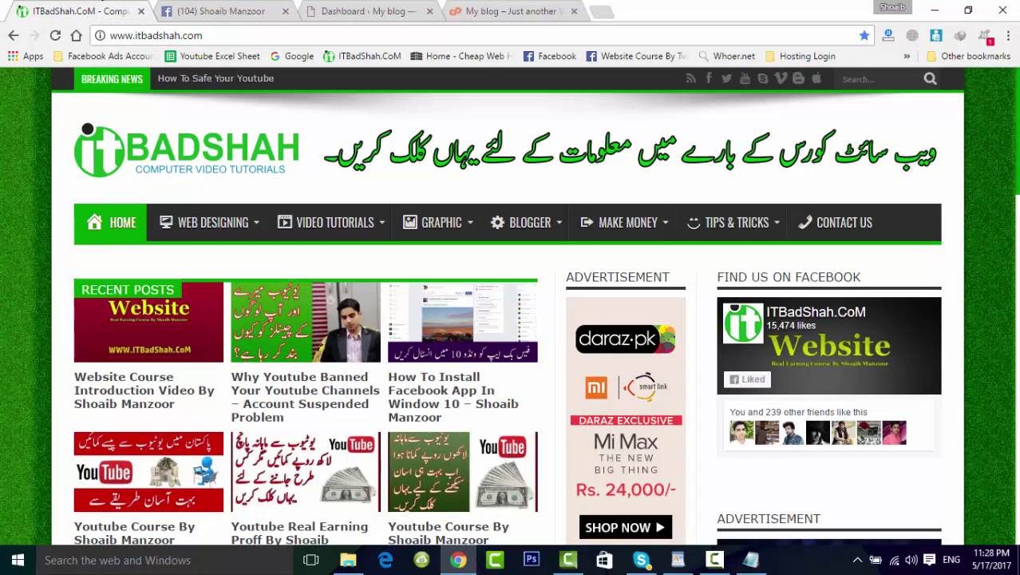
scroll(510, 307, down, 3)
scroll(510, 307, down, 10)
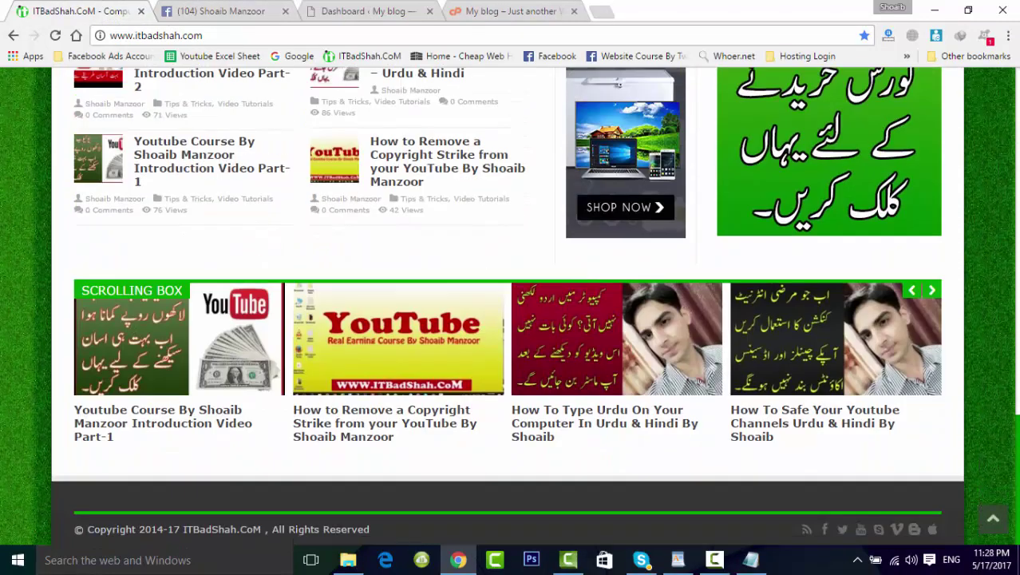
scroll(998, 541, up, 5)
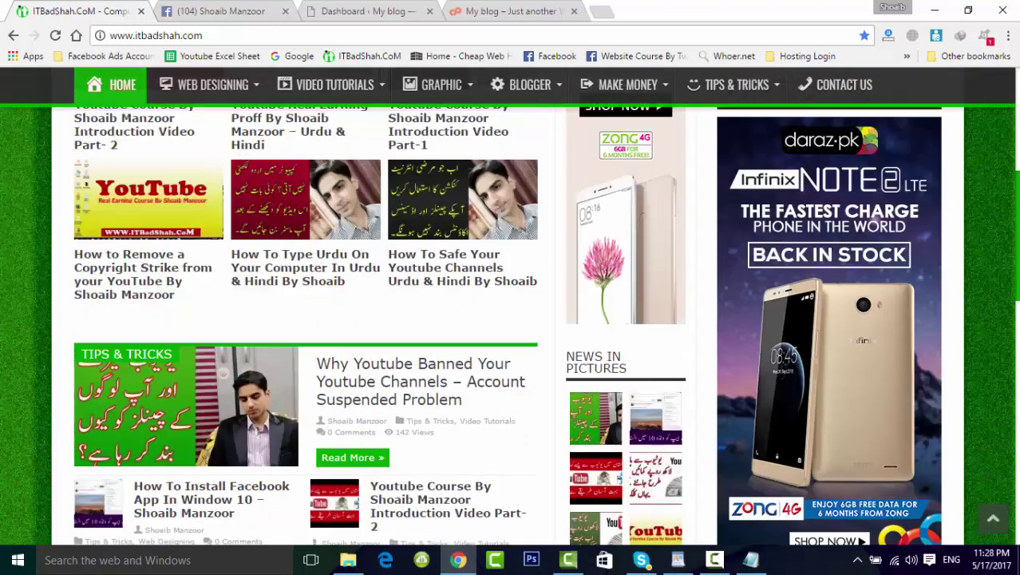
click(995, 533)
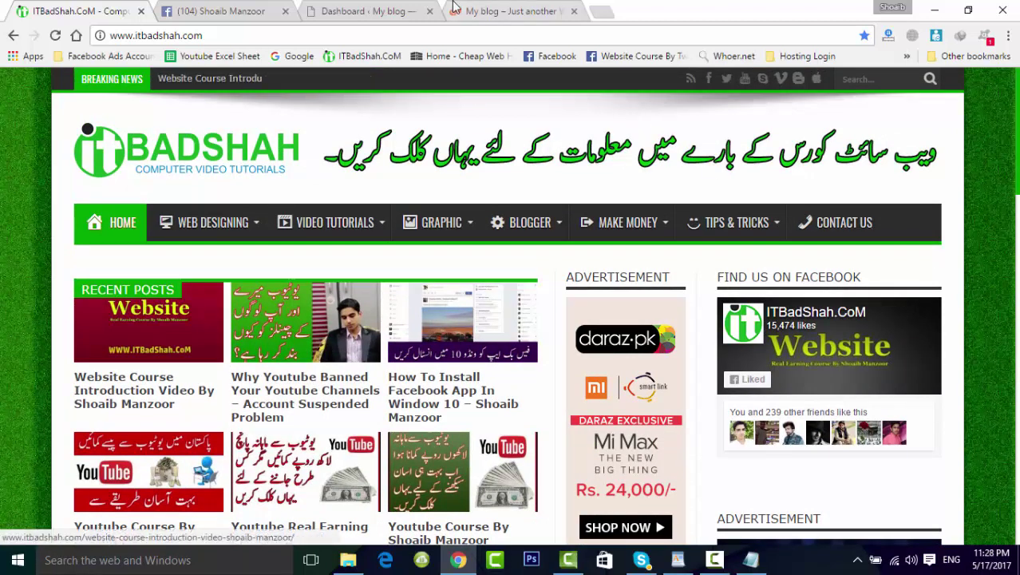
Compare the WordPress dashboard with the public My blog page, ending back on the dashboard.
click(359, 7)
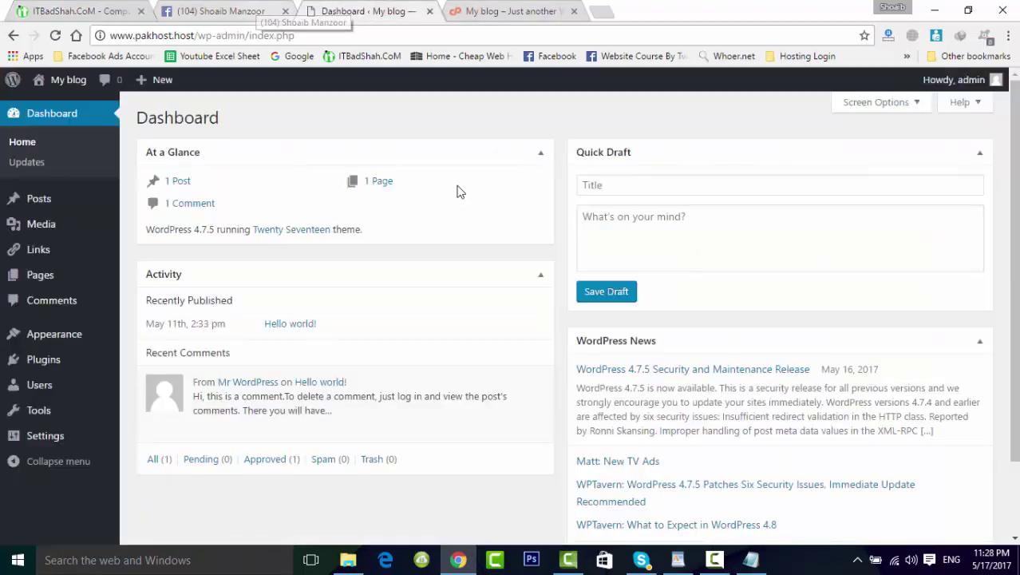
click(503, 11)
click(408, 8)
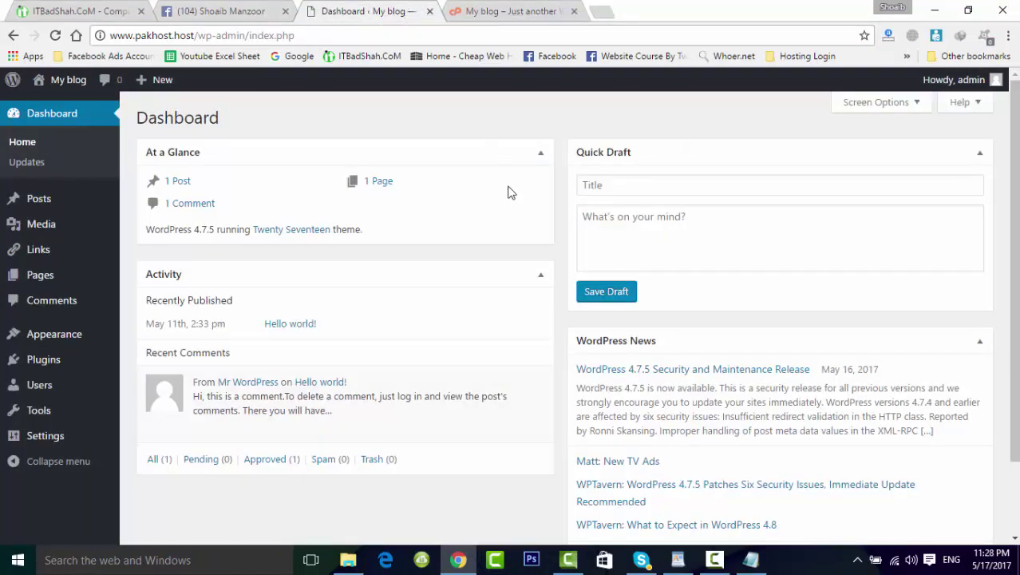
Open the admin account's Edit My Profile page in a new tab and switch to it.
mouse_move(987, 82)
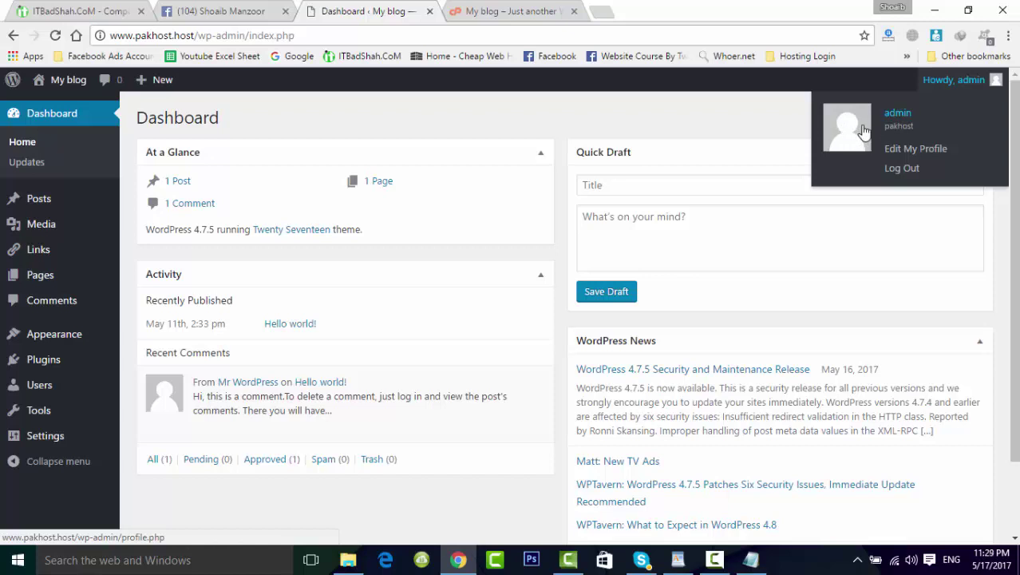
right_click(923, 151)
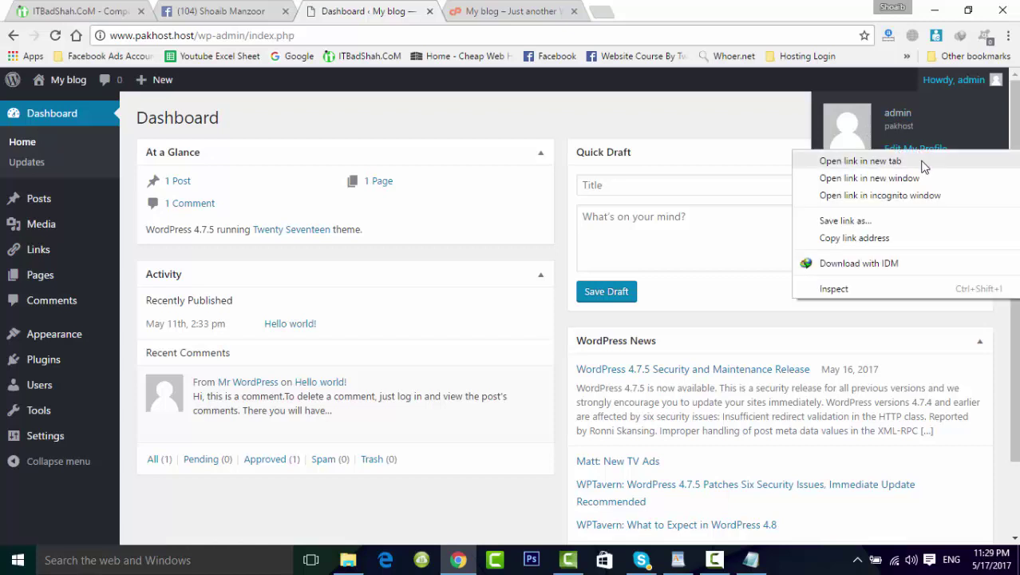
click(922, 161)
click(565, 9)
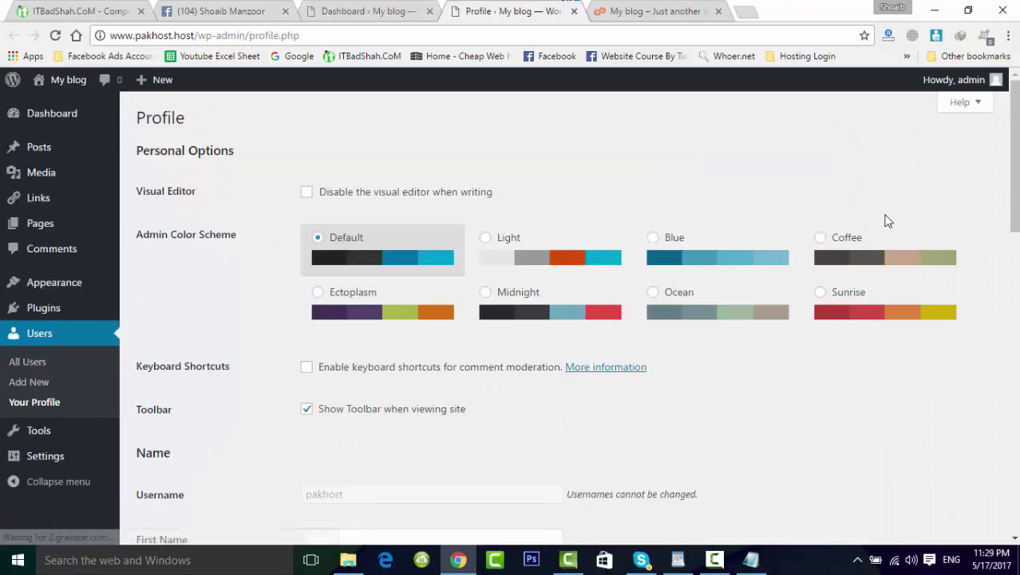
Review the profile's personal options, contact info, biography and account management settings, and close the profile page.
scroll(887, 221, down, 9)
scroll(888, 220, up, 3)
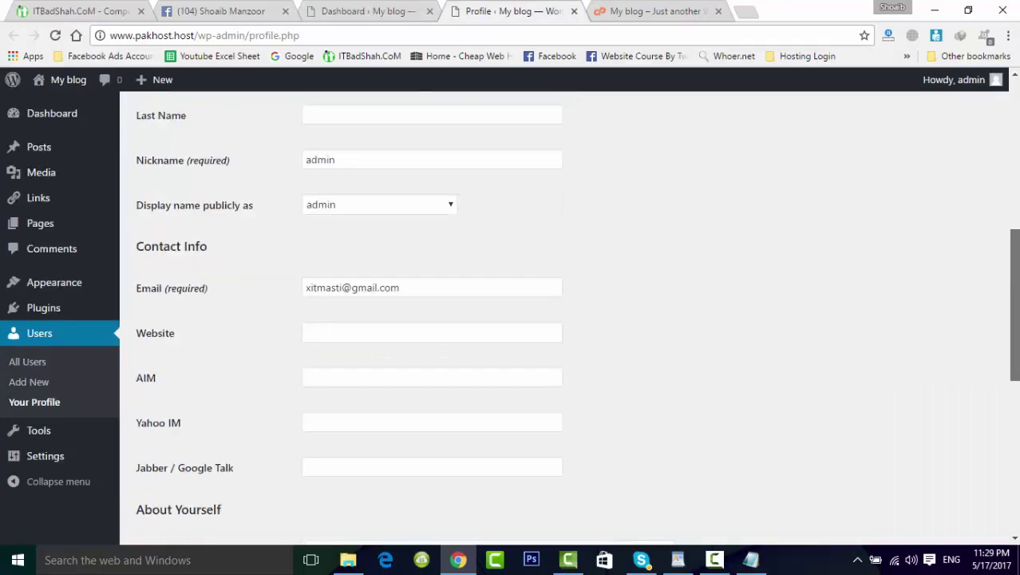
scroll(1014, 239, up, 2)
drag(1014, 269, 1019, 182)
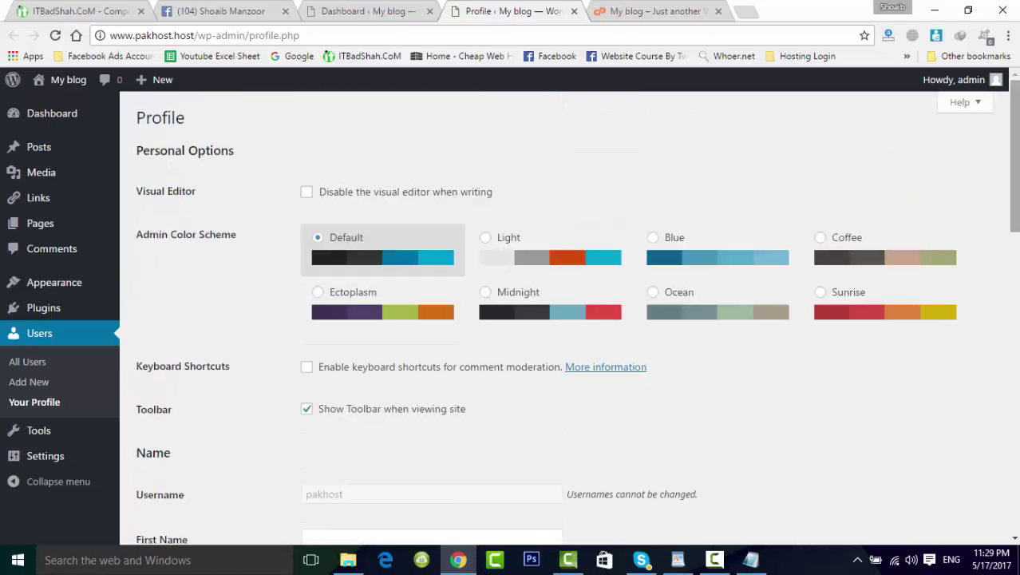
scroll(851, 184, down, 10)
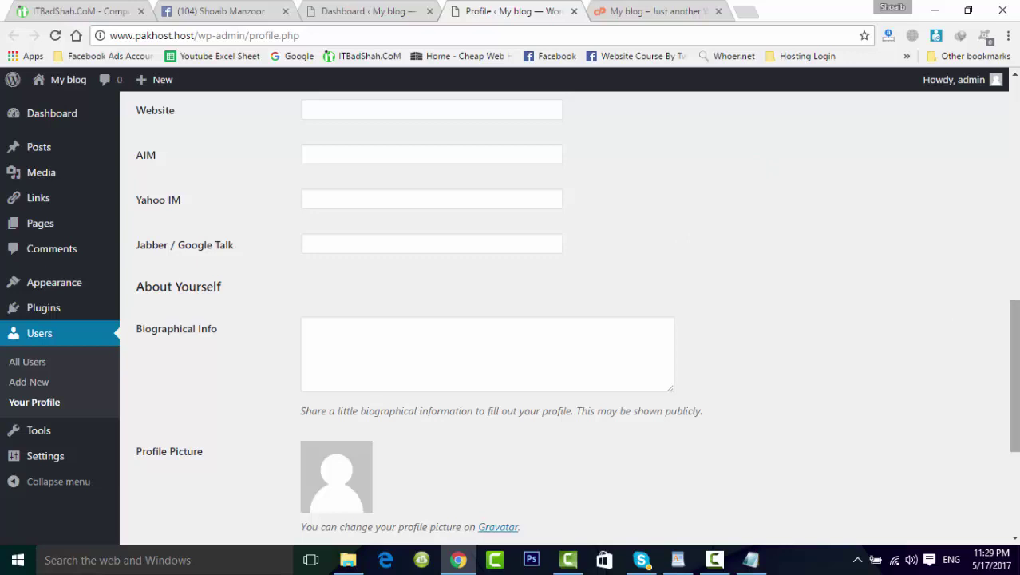
scroll(1012, 375, down, 3)
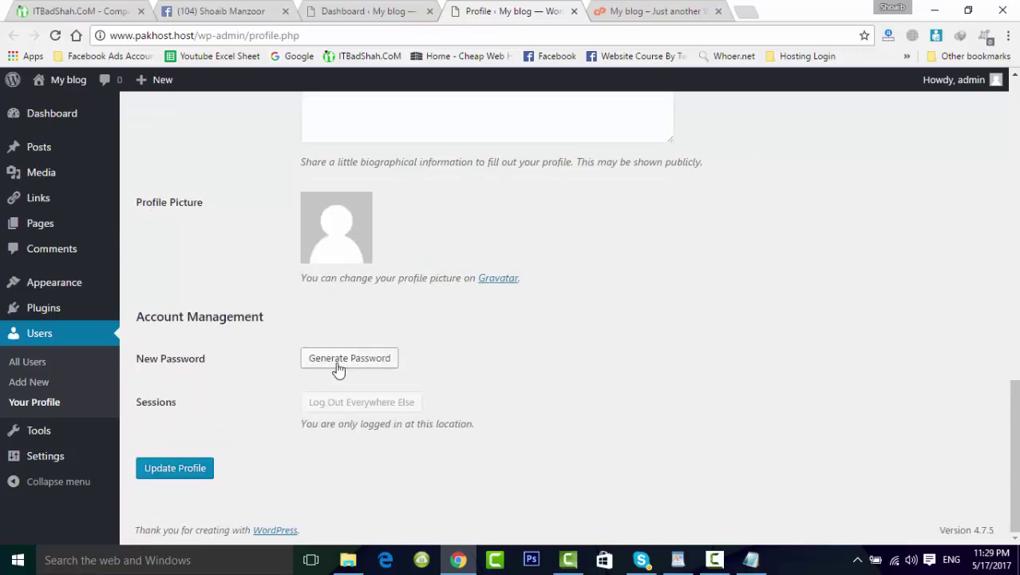
mouse_move(951, 83)
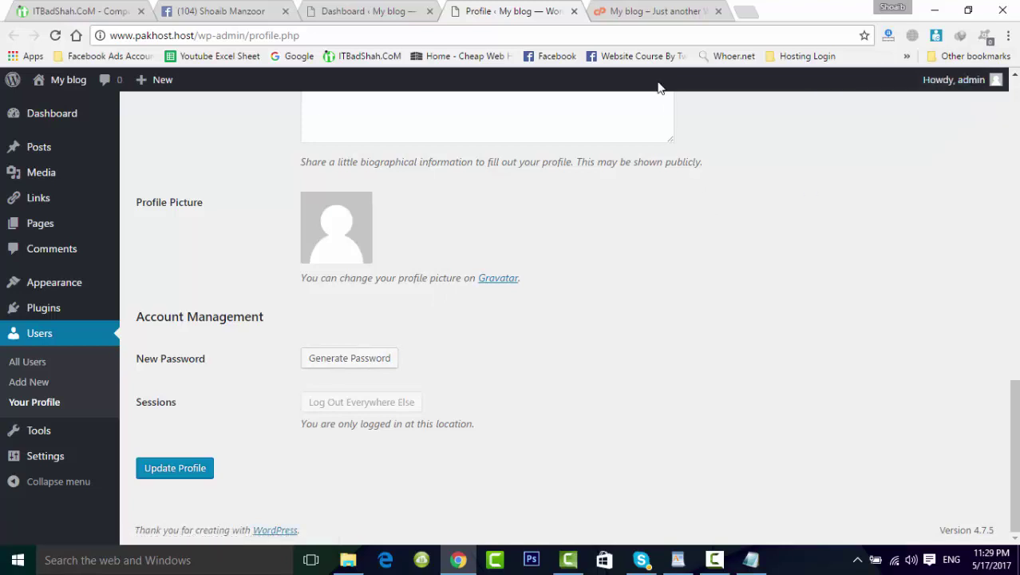
click(574, 11)
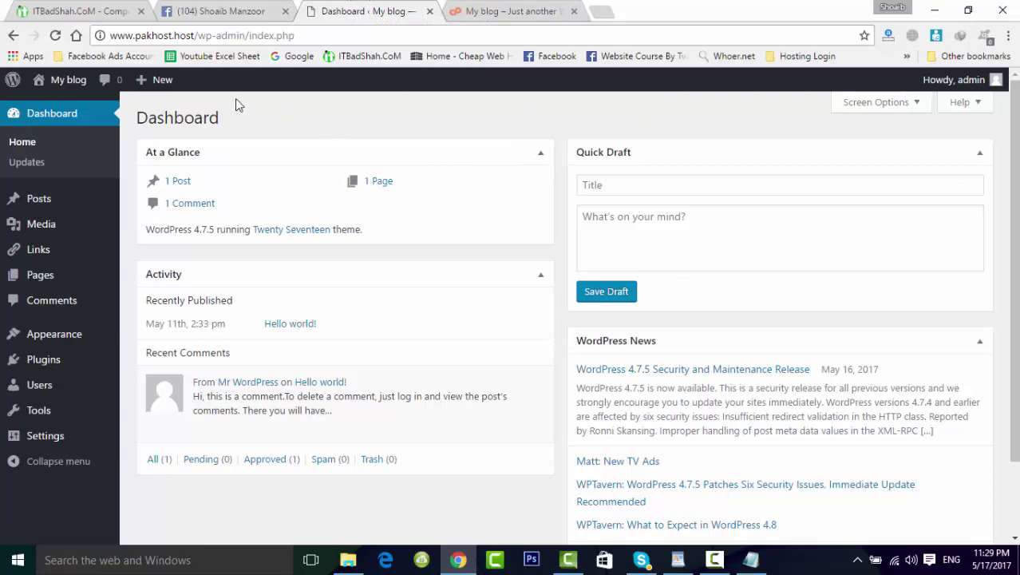
Examine the dashboard's Activity section, highlighting the recently published Hello world! entry and checking the recent comment.
mouse_move(156, 83)
triple_click(206, 325)
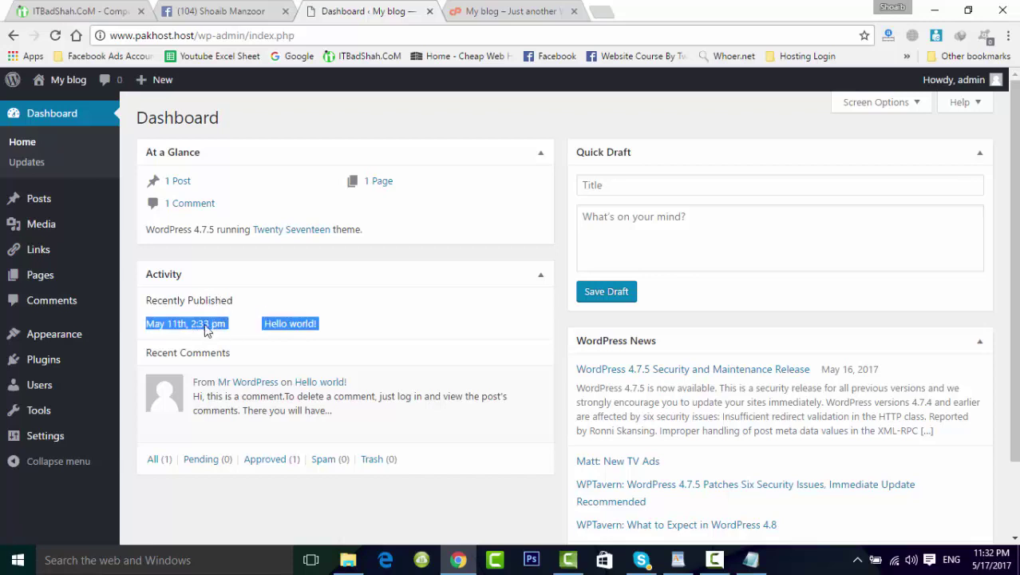
click(180, 325)
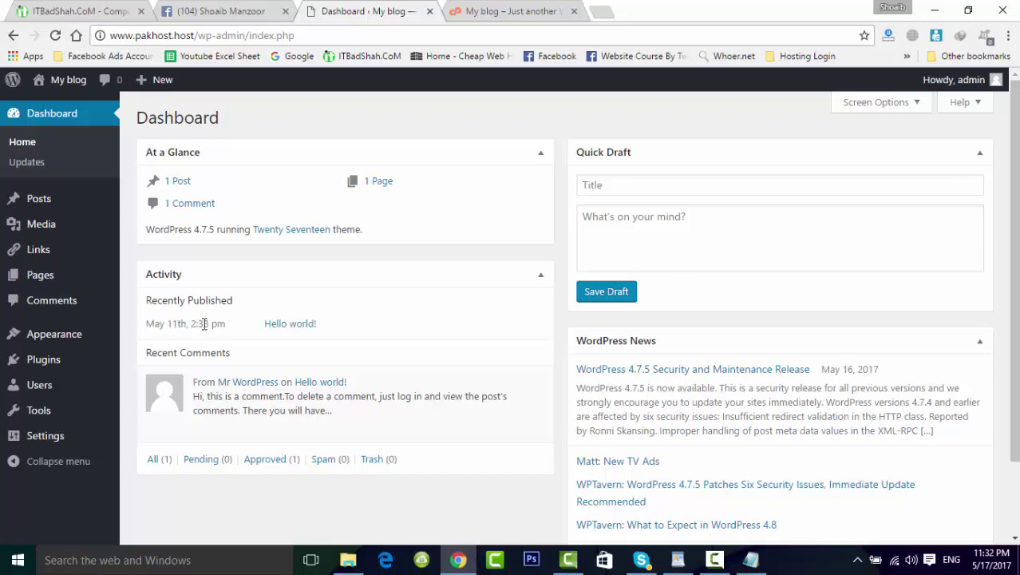
triple_click(202, 323)
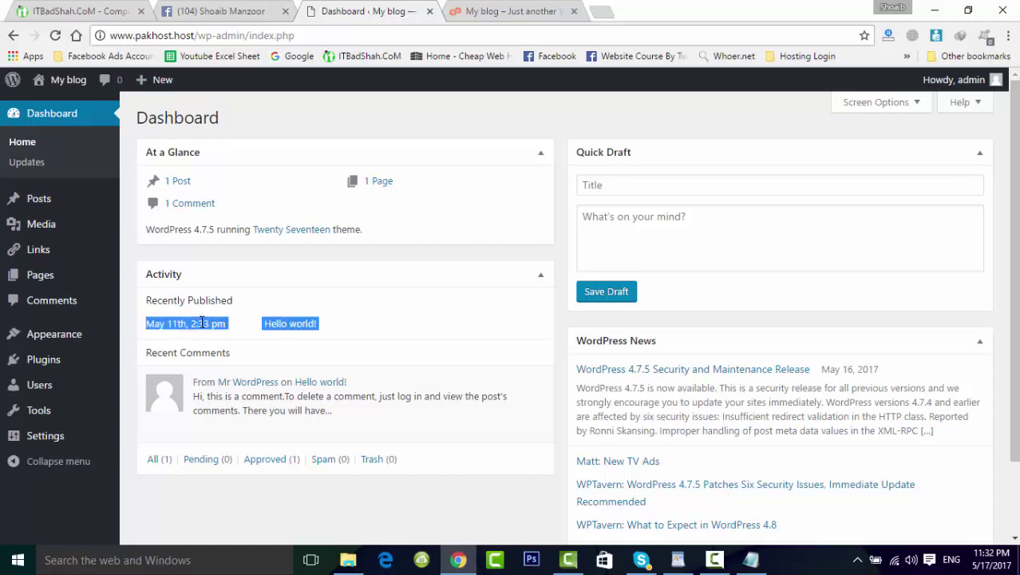
click(202, 323)
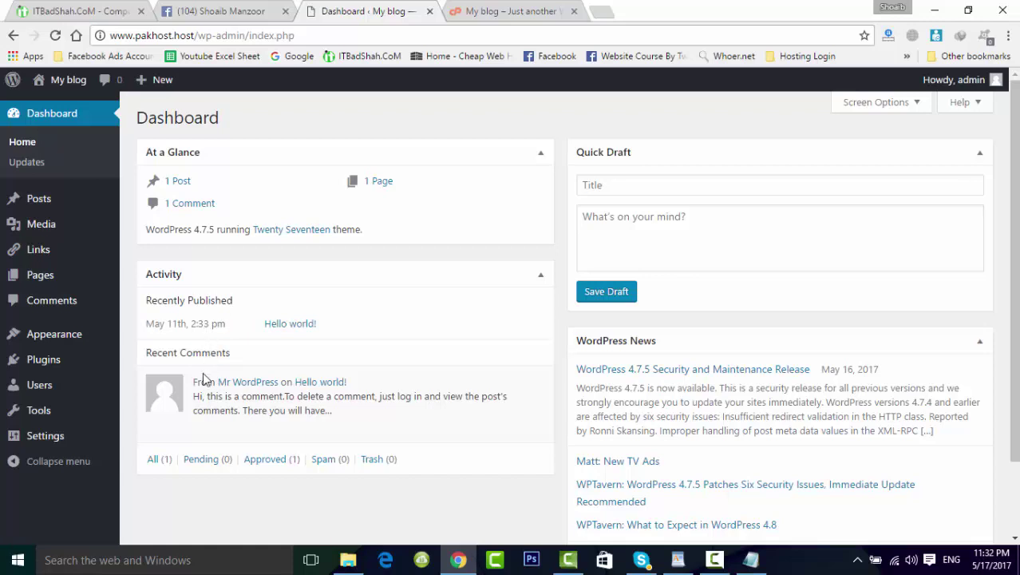
mouse_move(206, 389)
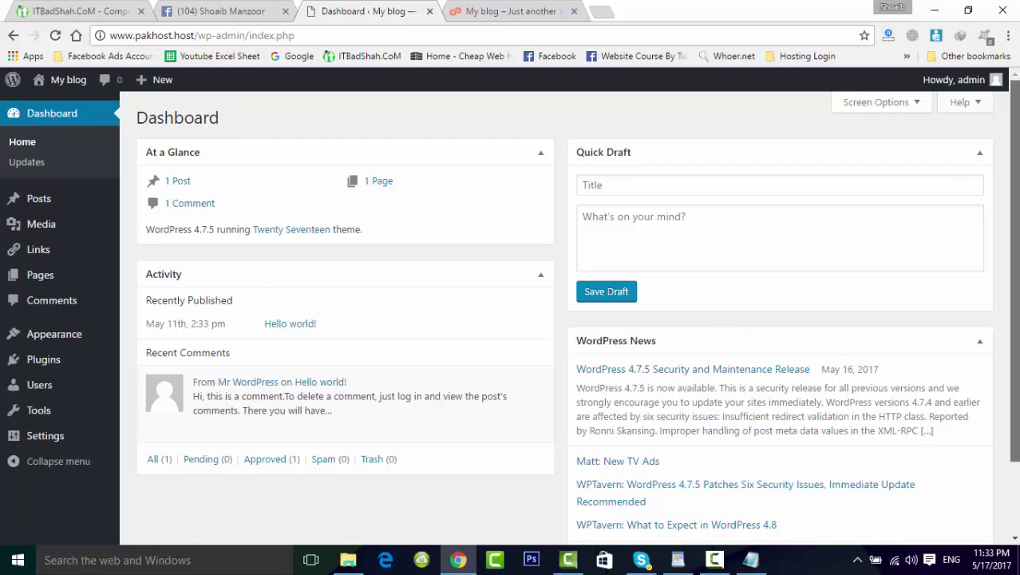
Examine the WordPress News section, highlighting the summary of the 4.7.5 Security and Maintenance Release.
scroll(1013, 320, down, 1)
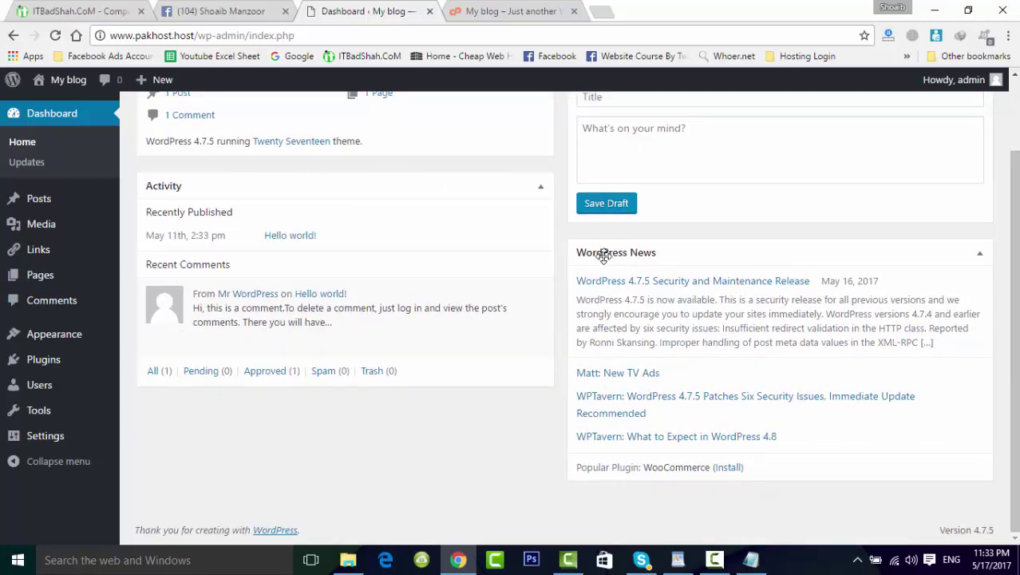
mouse_move(296, 287)
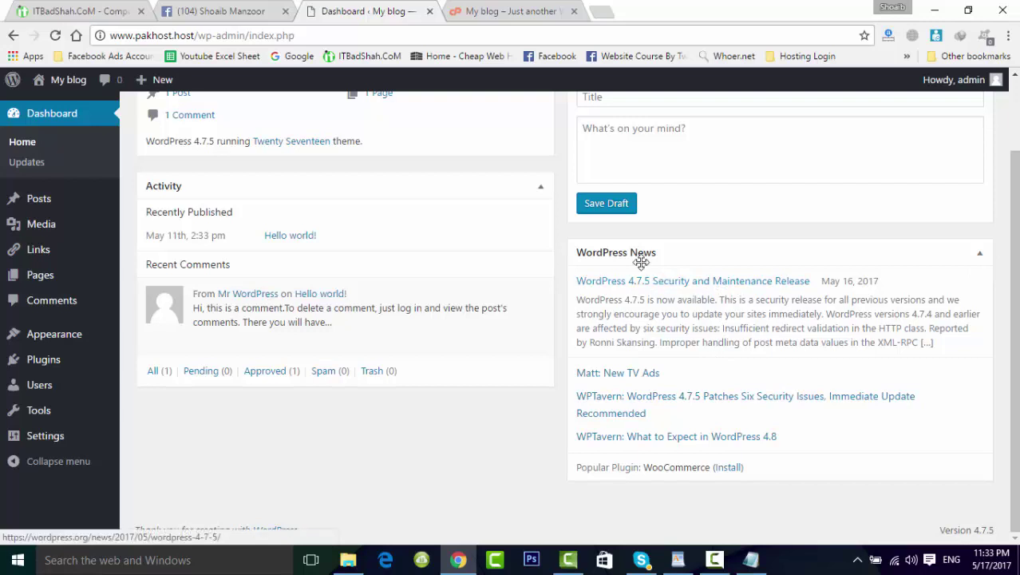
triple_click(853, 336)
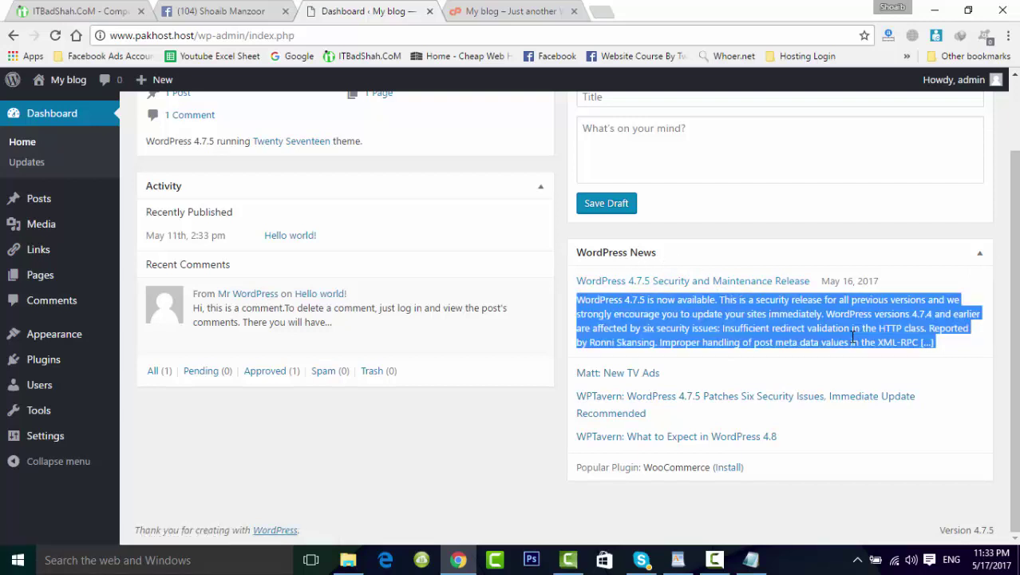
click(853, 336)
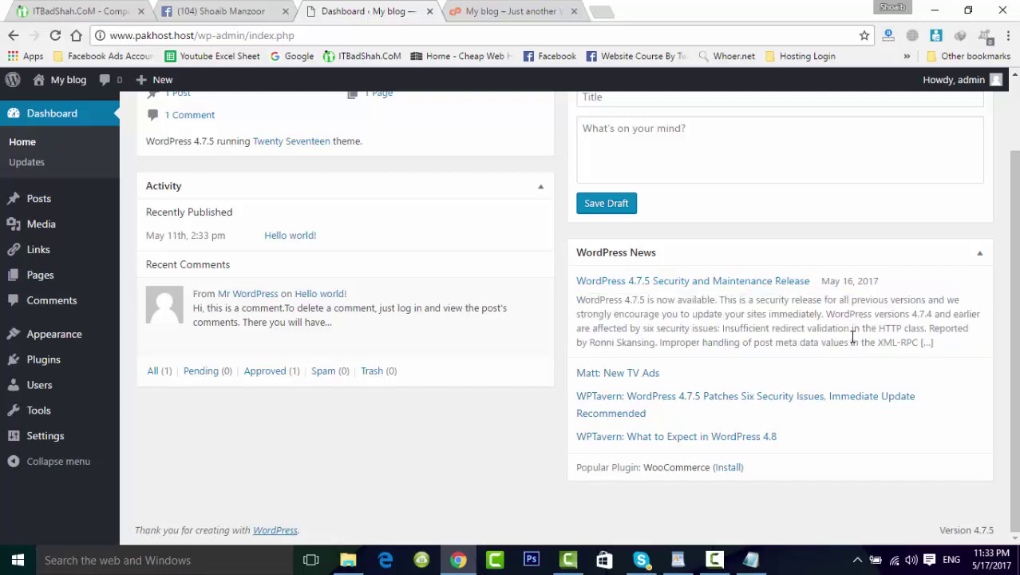
Review the dashboard from the WordPress News summary back up to the page title, highlighting the Dashboard heading.
triple_click(852, 336)
click(853, 336)
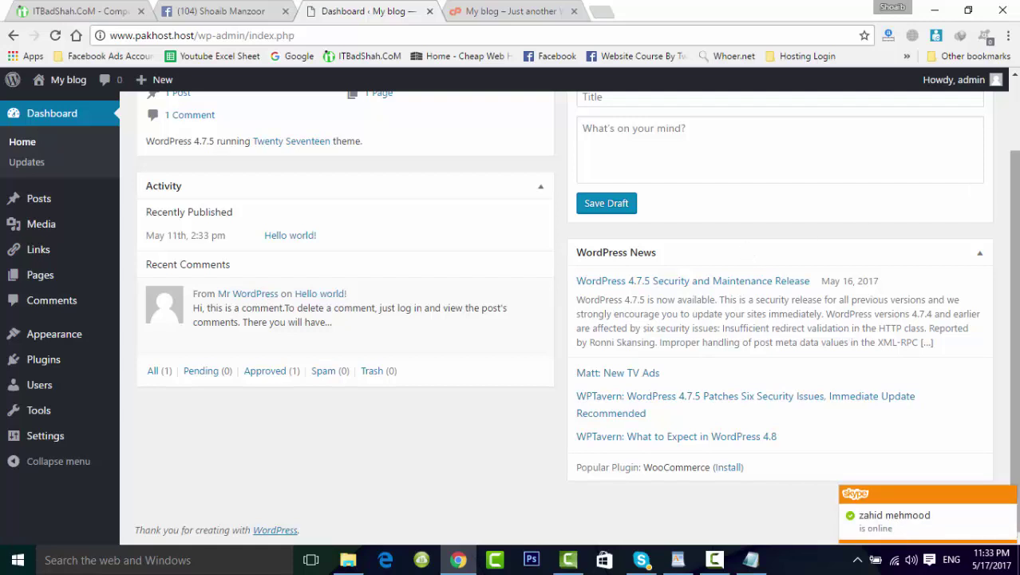
scroll(1014, 320, up, 2)
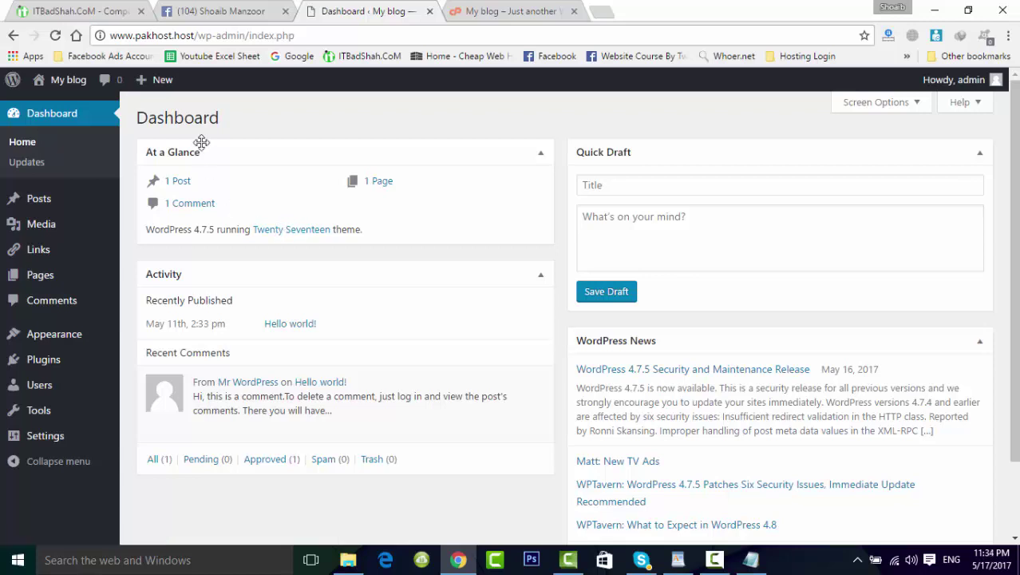
double_click(193, 115)
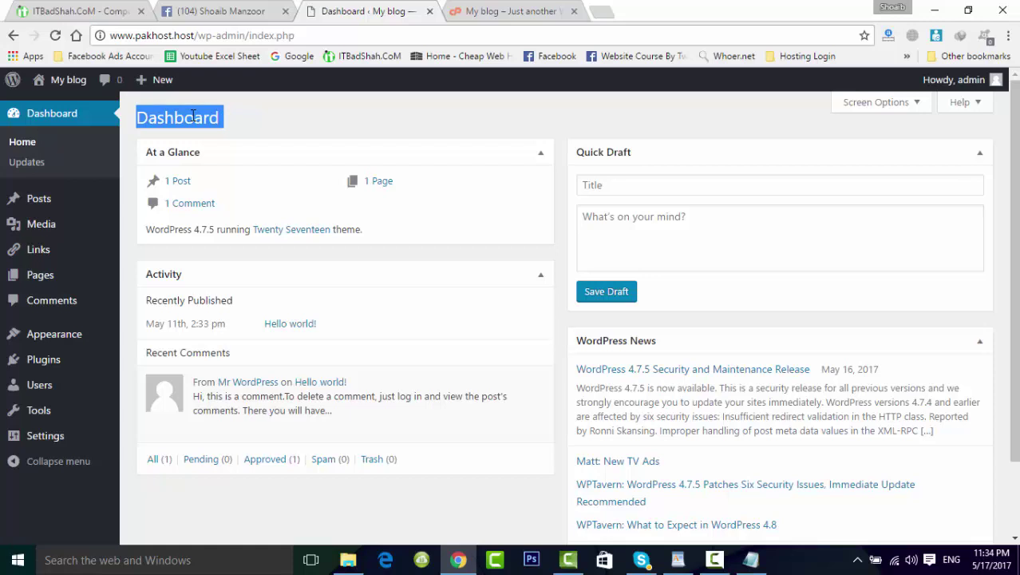
click(193, 116)
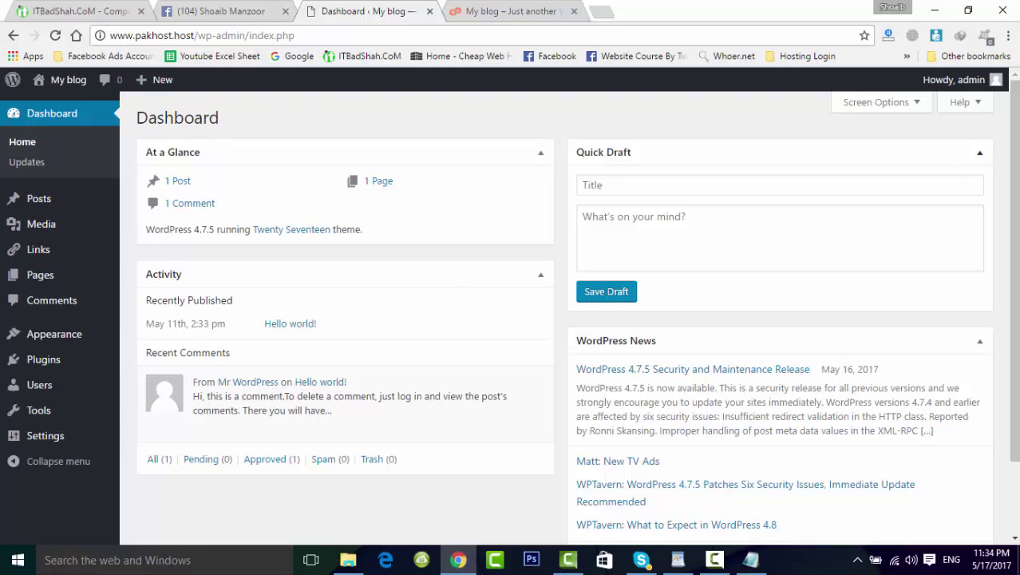
scroll(578, 313, down, 2)
scroll(567, 320, up, 2)
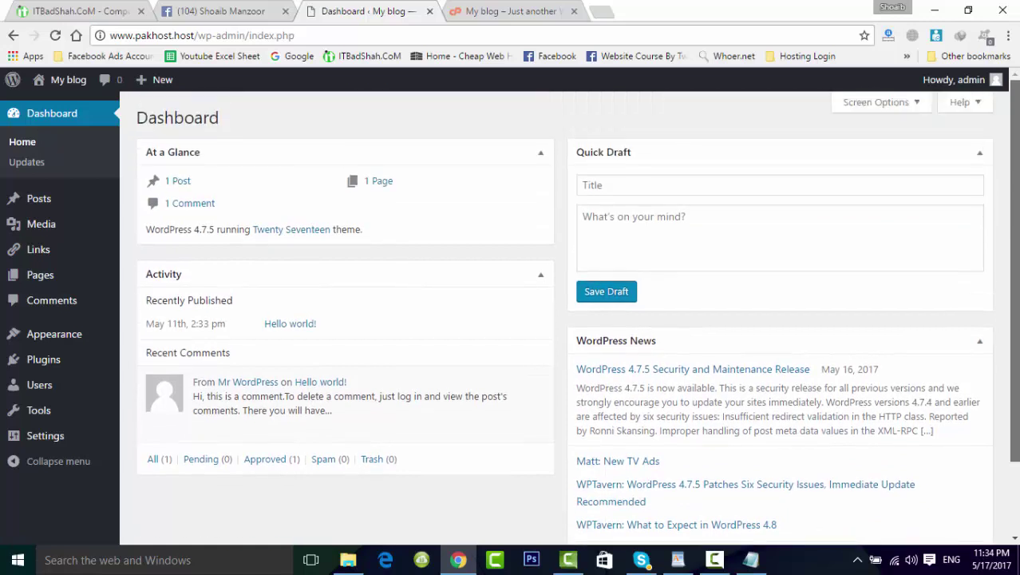
scroll(567, 319, down, 2)
scroll(1017, 250, up, 2)
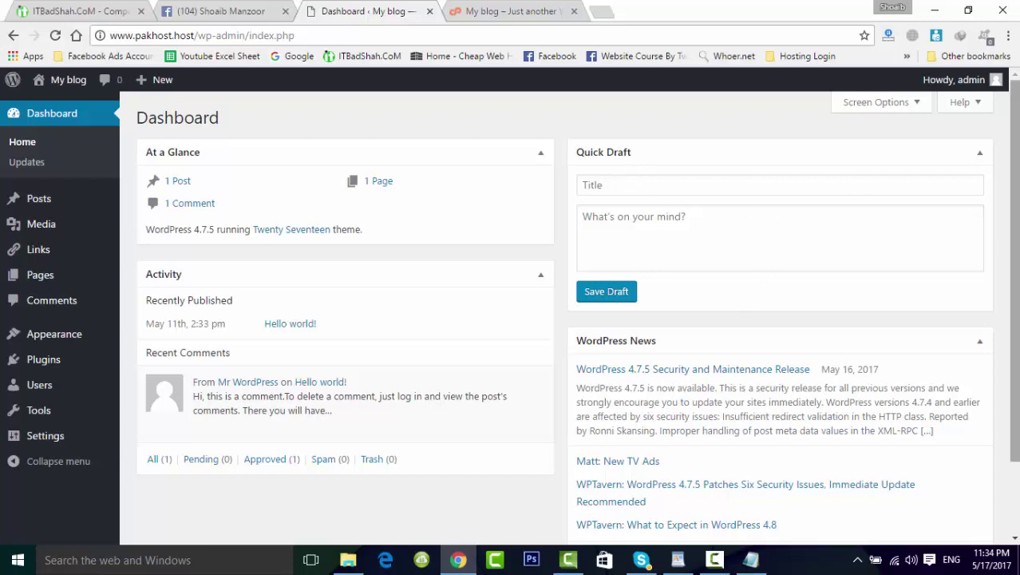
scroll(989, 129, down, 1)
scroll(989, 129, up, 1)
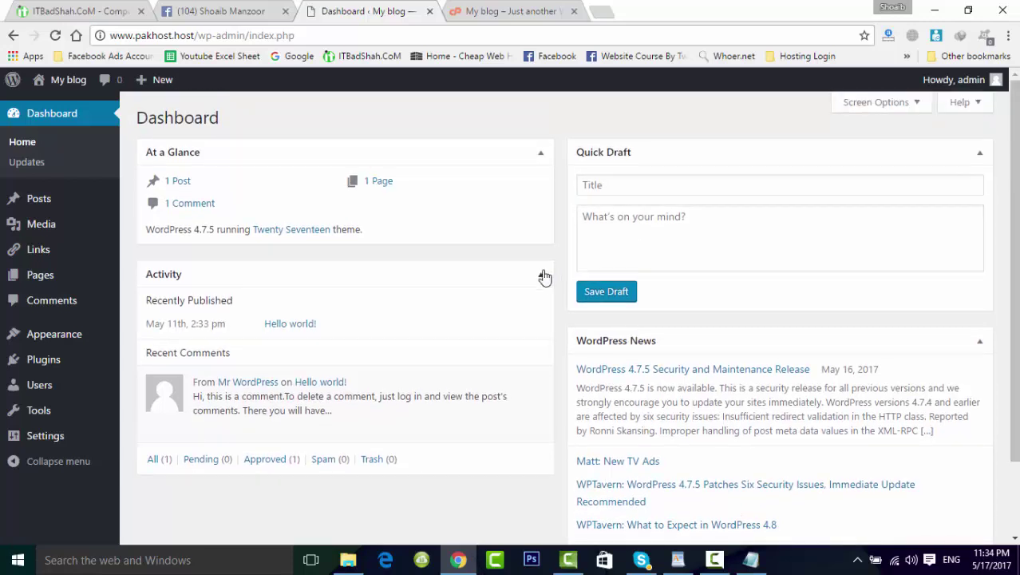
Collapse the dashboard's Activity box and expand it again.
click(541, 274)
drag(479, 272, 520, 291)
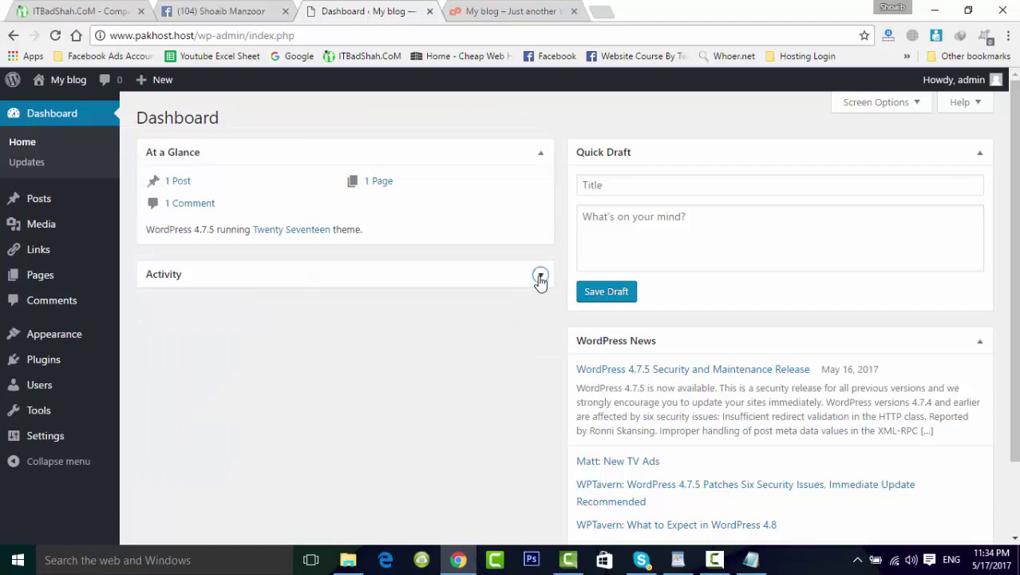
click(541, 275)
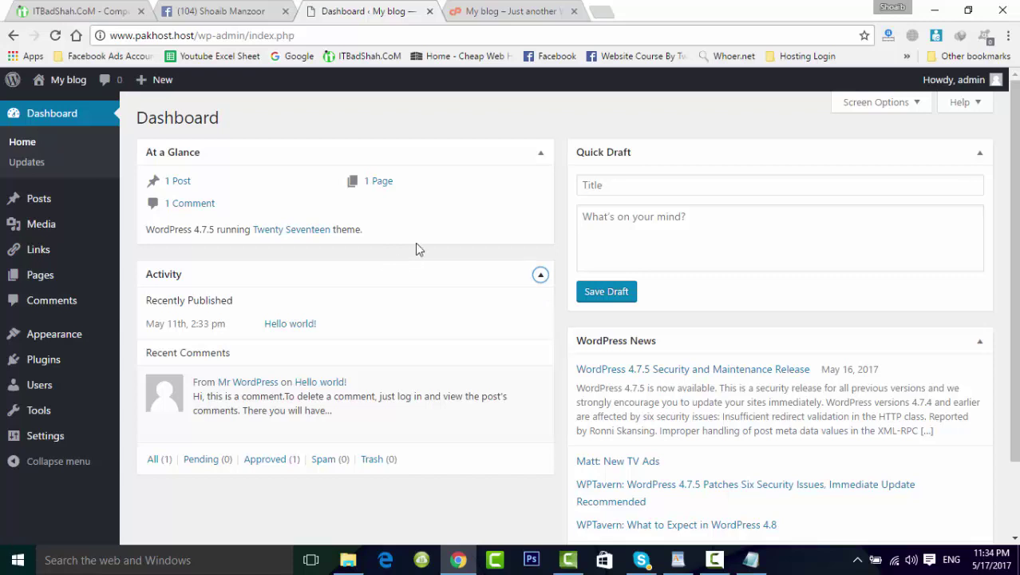
Enable the Welcome box in the dashboard's screen options and highlight its Welcome to WordPress! heading.
click(910, 107)
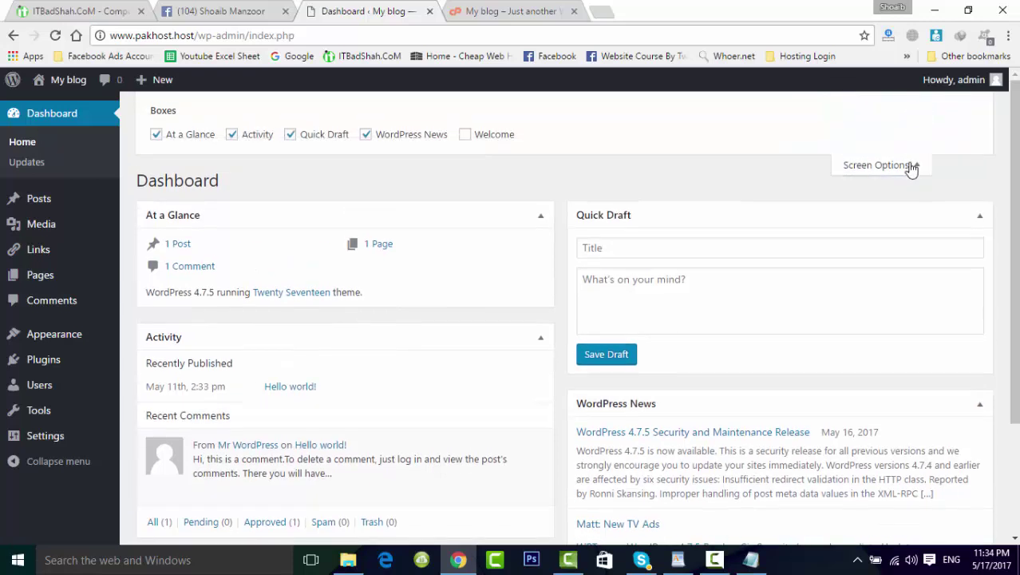
click(494, 140)
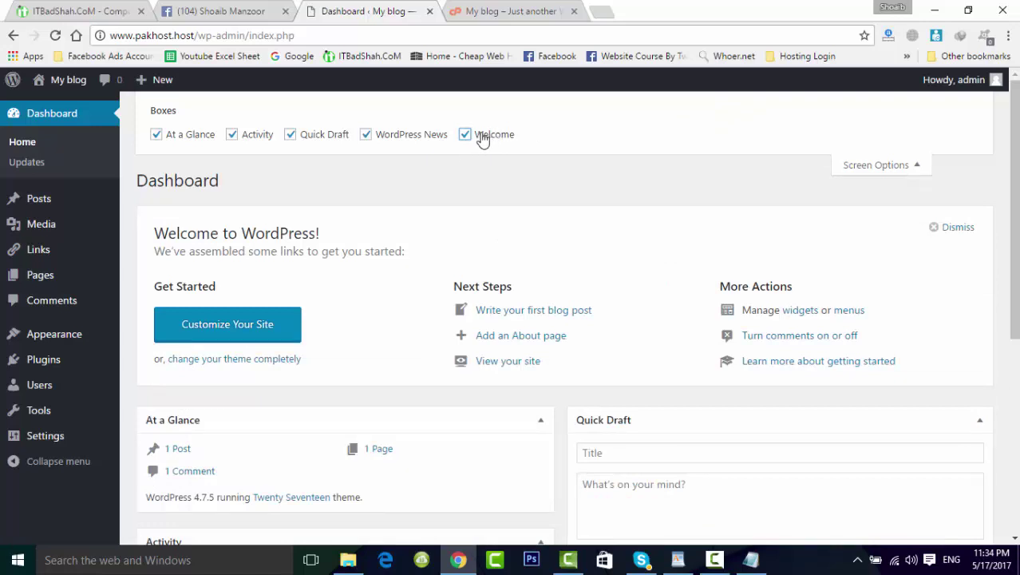
click(878, 166)
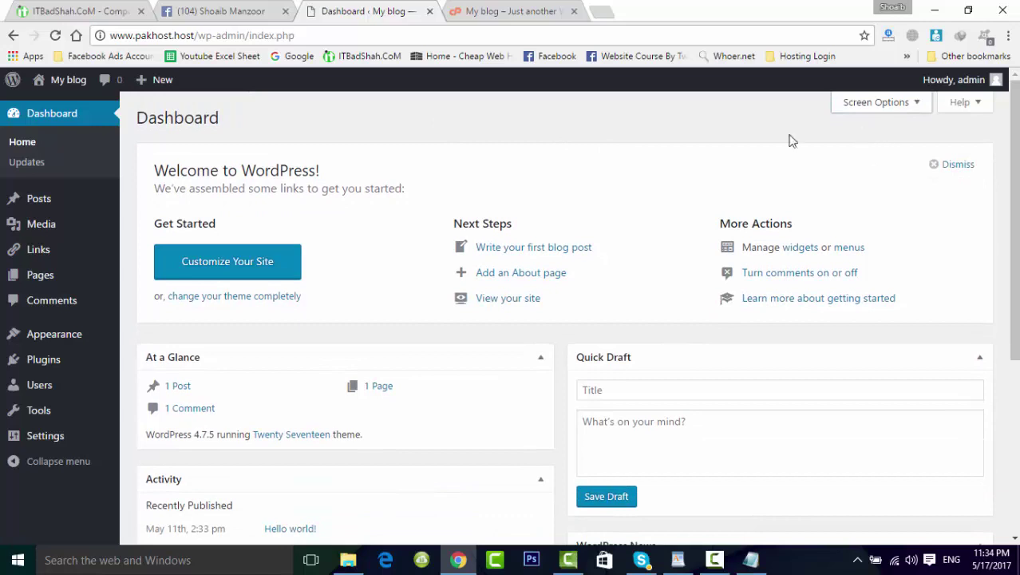
triple_click(243, 173)
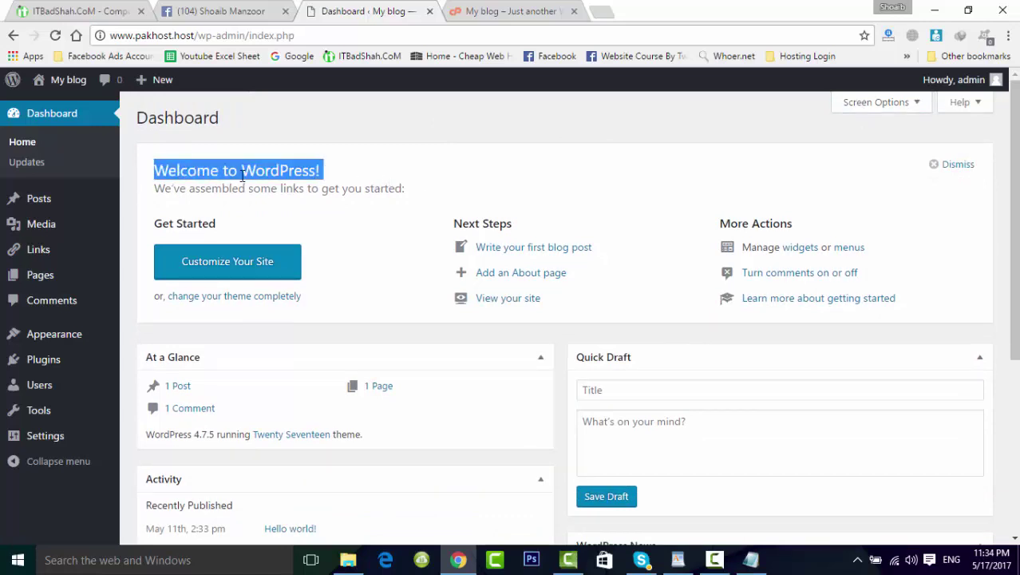
click(242, 175)
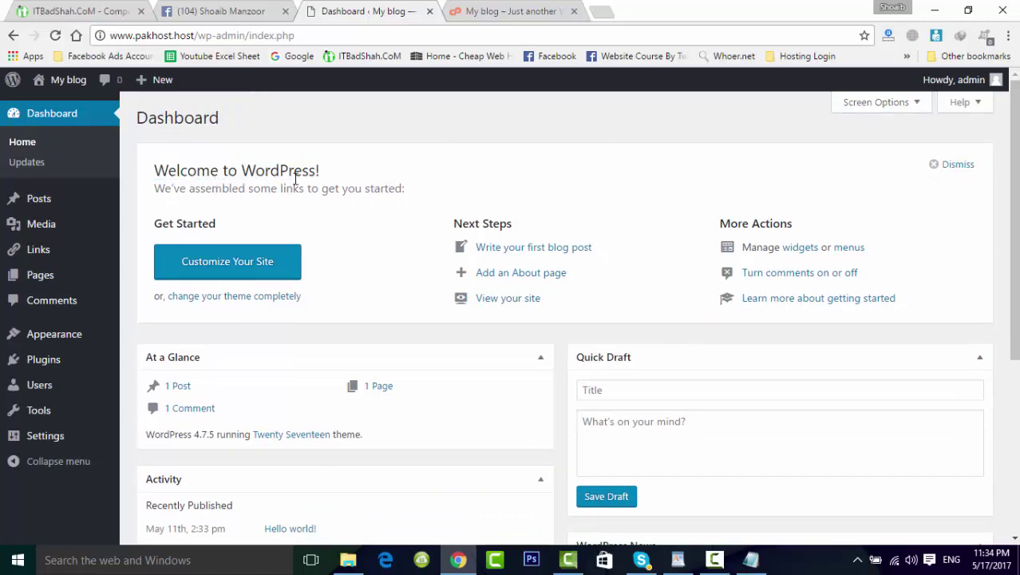
Open the public site from the Welcome box in a new tab, view it and return to the dashboard.
middle_click(511, 298)
click(512, 11)
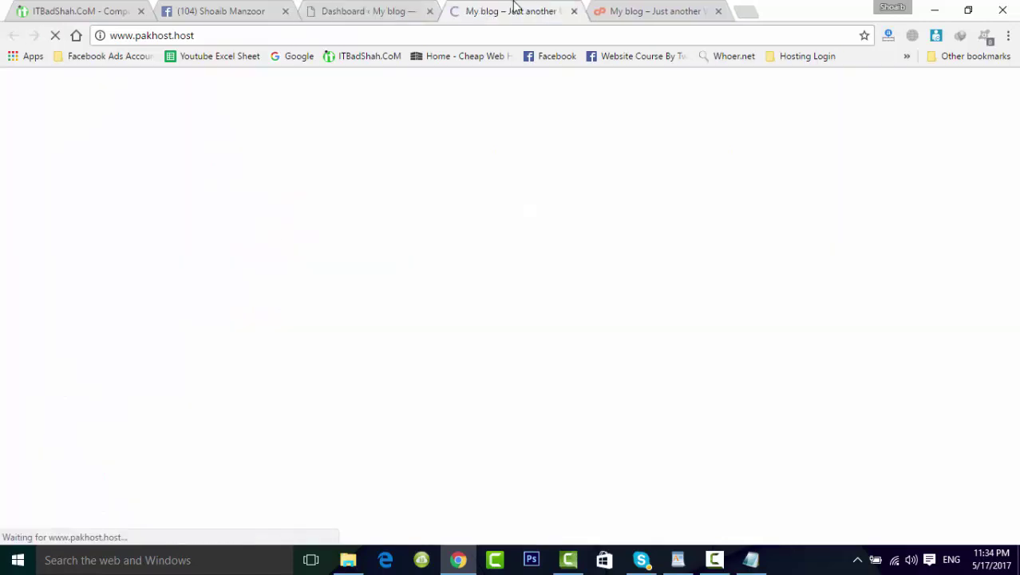
click(399, 11)
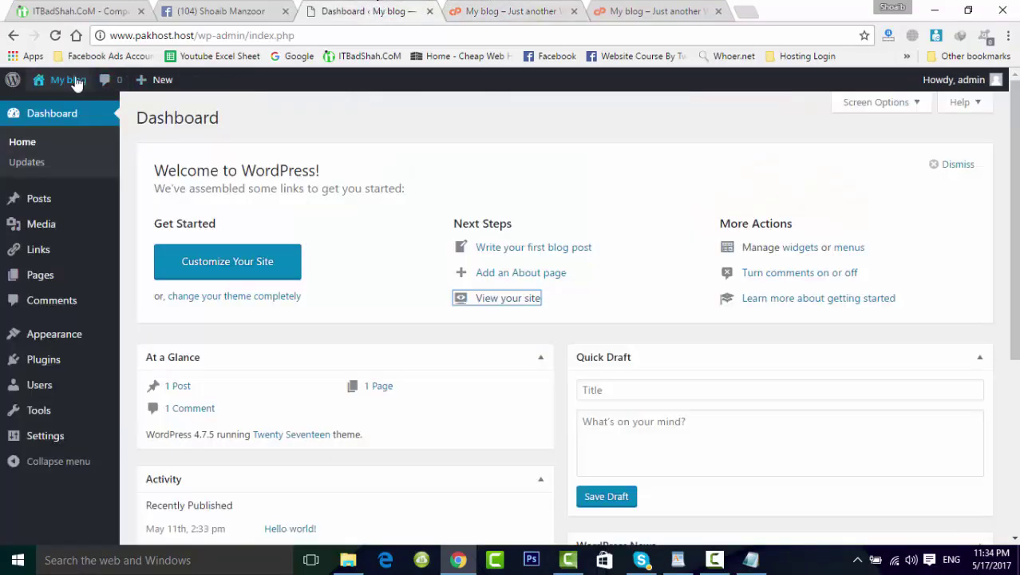
Look over the admin bar's items and the sidebar sections, including the Appearance submenu.
mouse_move(68, 114)
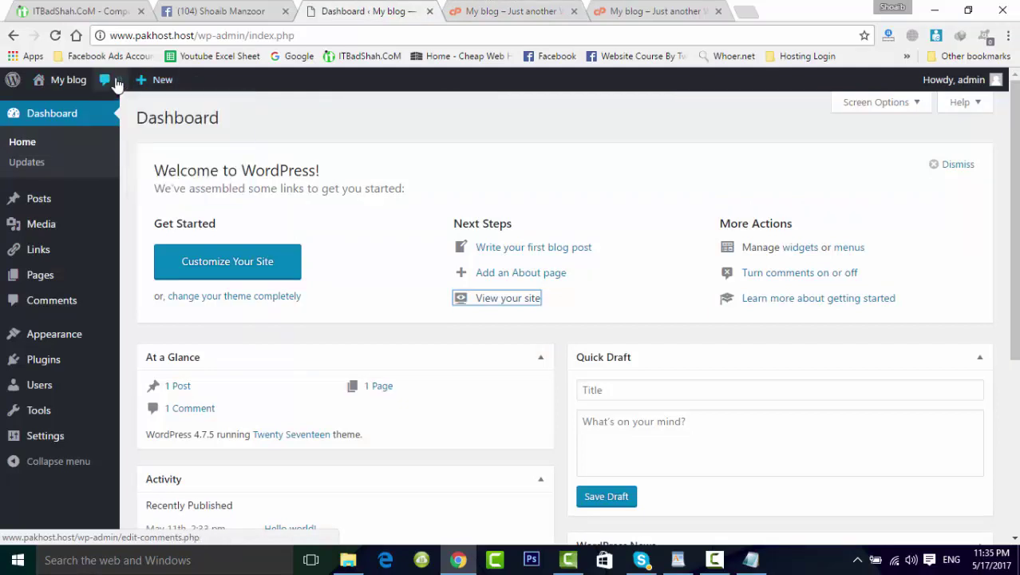
mouse_move(18, 87)
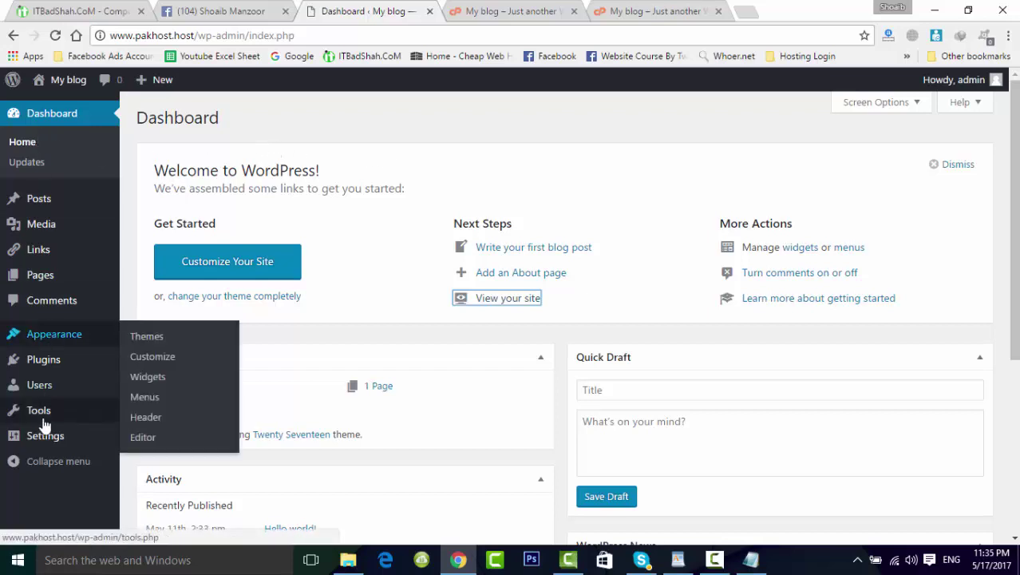
click(347, 324)
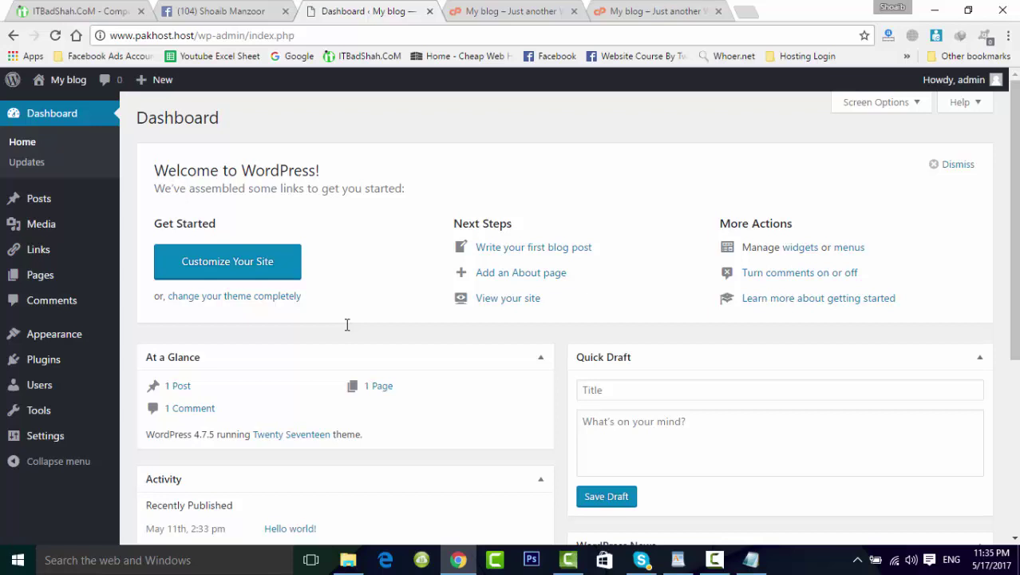
Browse the ITBadShah.CoM home page, view the open Facebook profile and return to the WordPress dashboard.
click(119, 11)
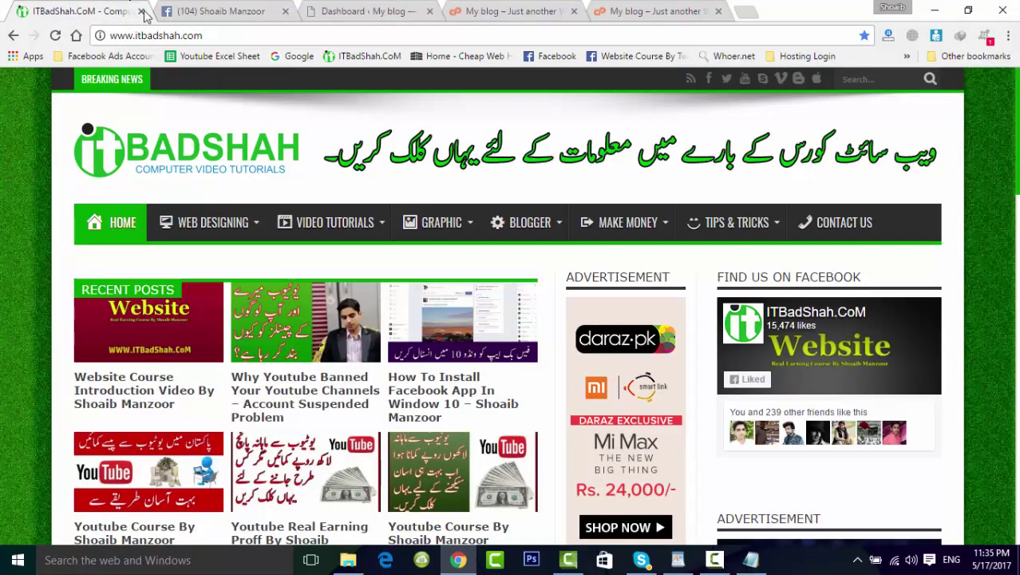
scroll(548, 432, down, 6)
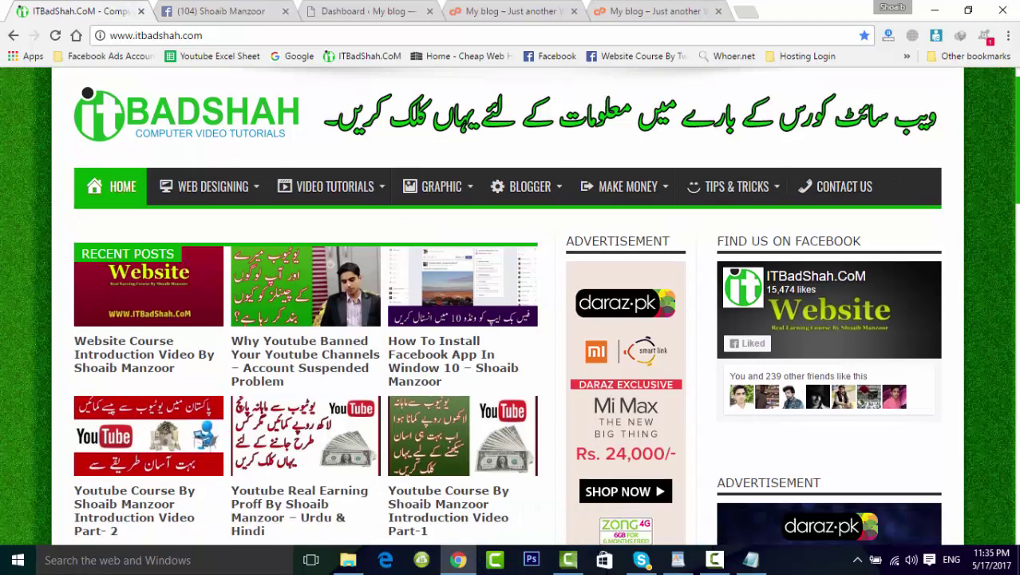
scroll(510, 307, down, 6)
scroll(509, 307, up, 20)
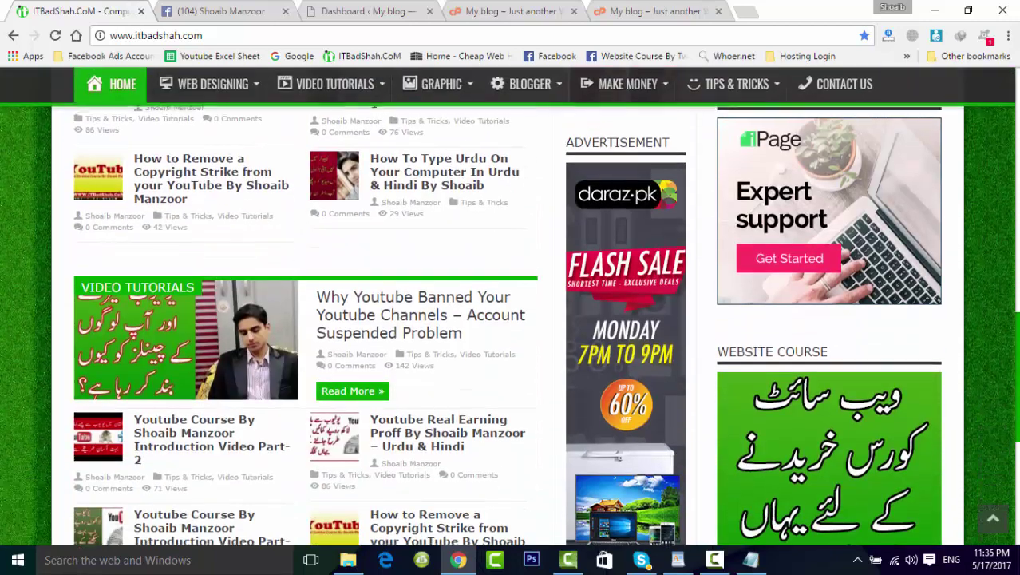
scroll(511, 307, up, 1)
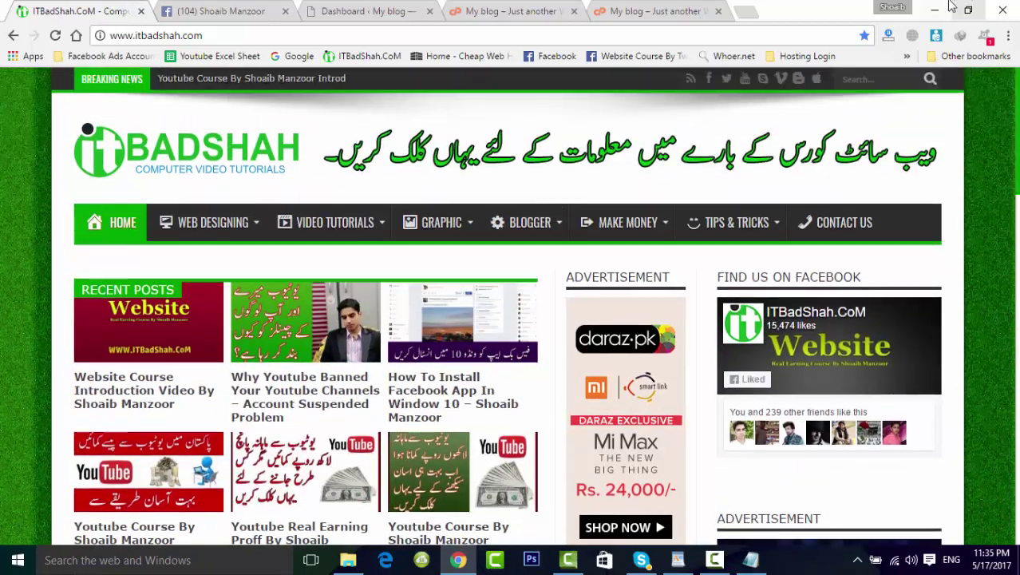
click(265, 9)
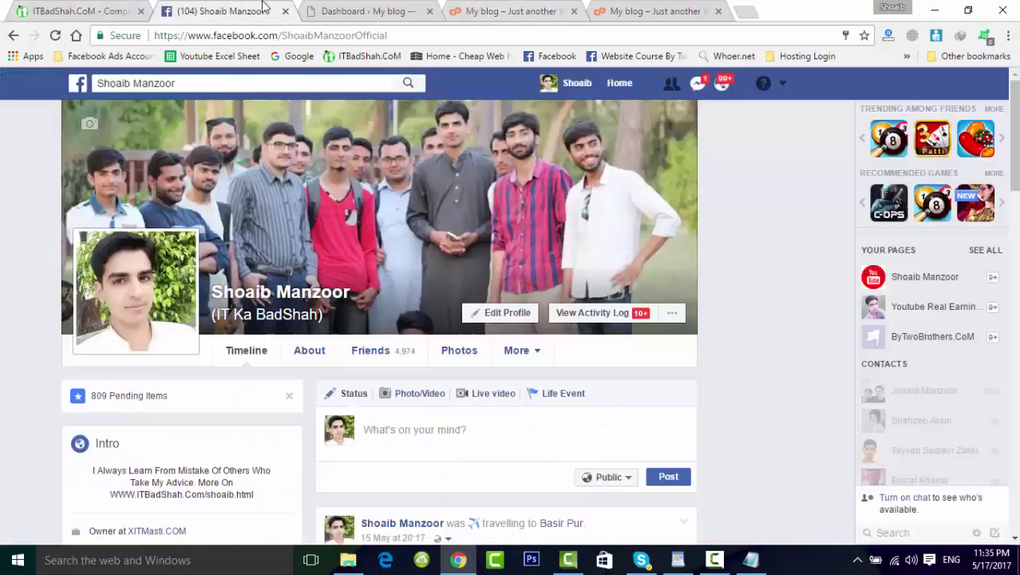
click(402, 9)
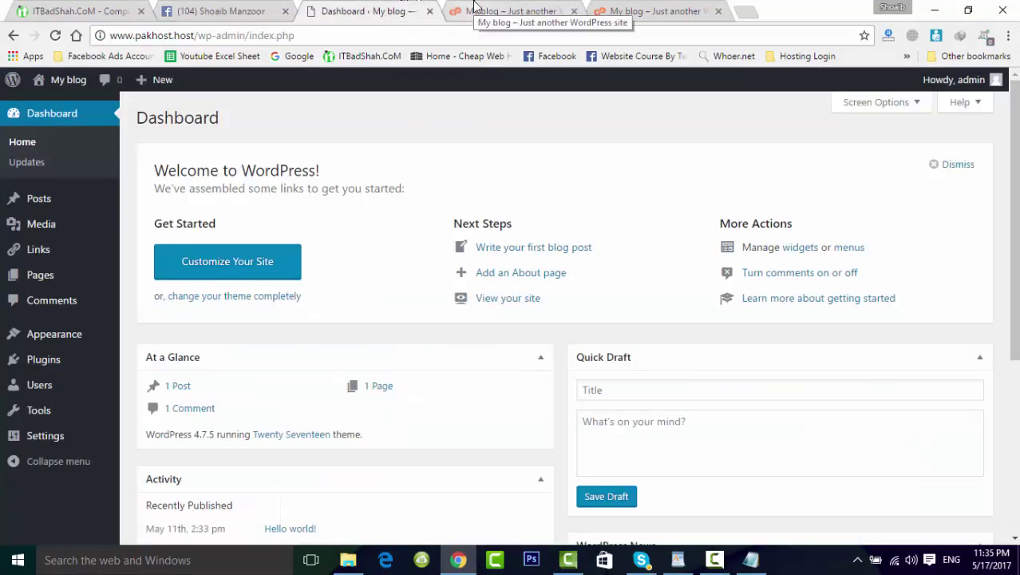